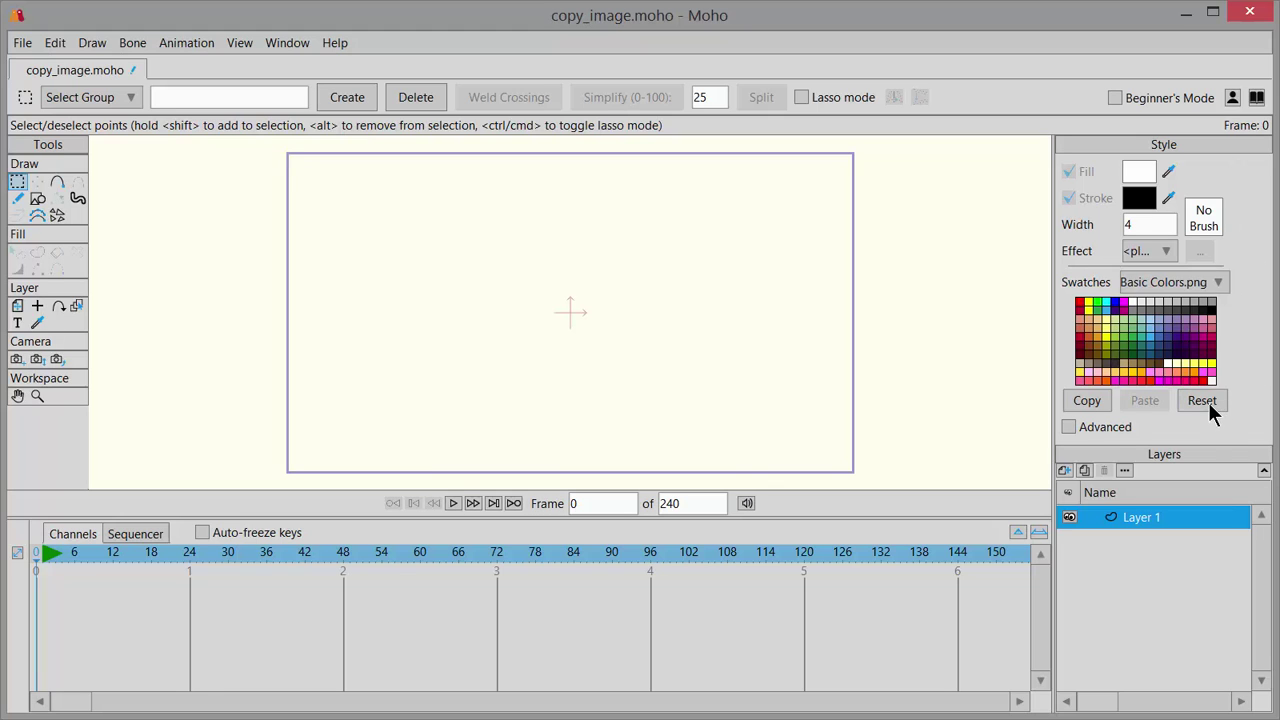
# - Reset all drawing tools to their default settings
pyautogui.rightClick(26, 100)
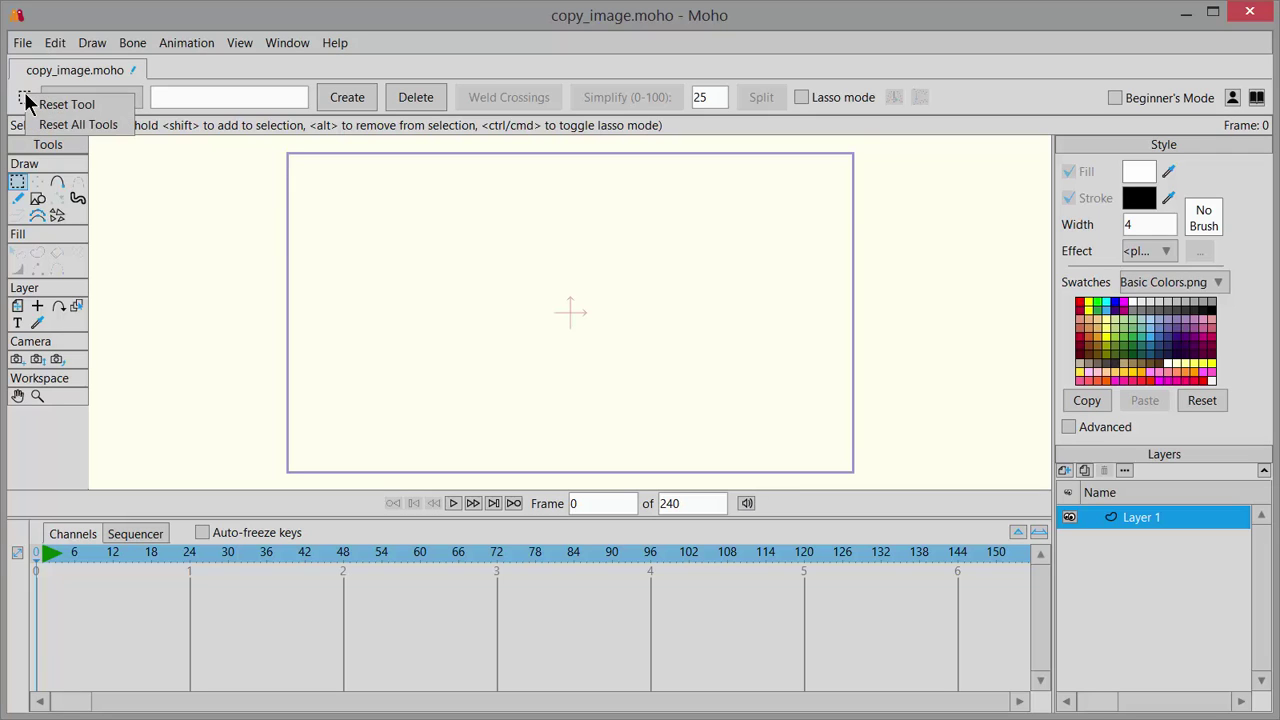
pyautogui.click(94, 123)
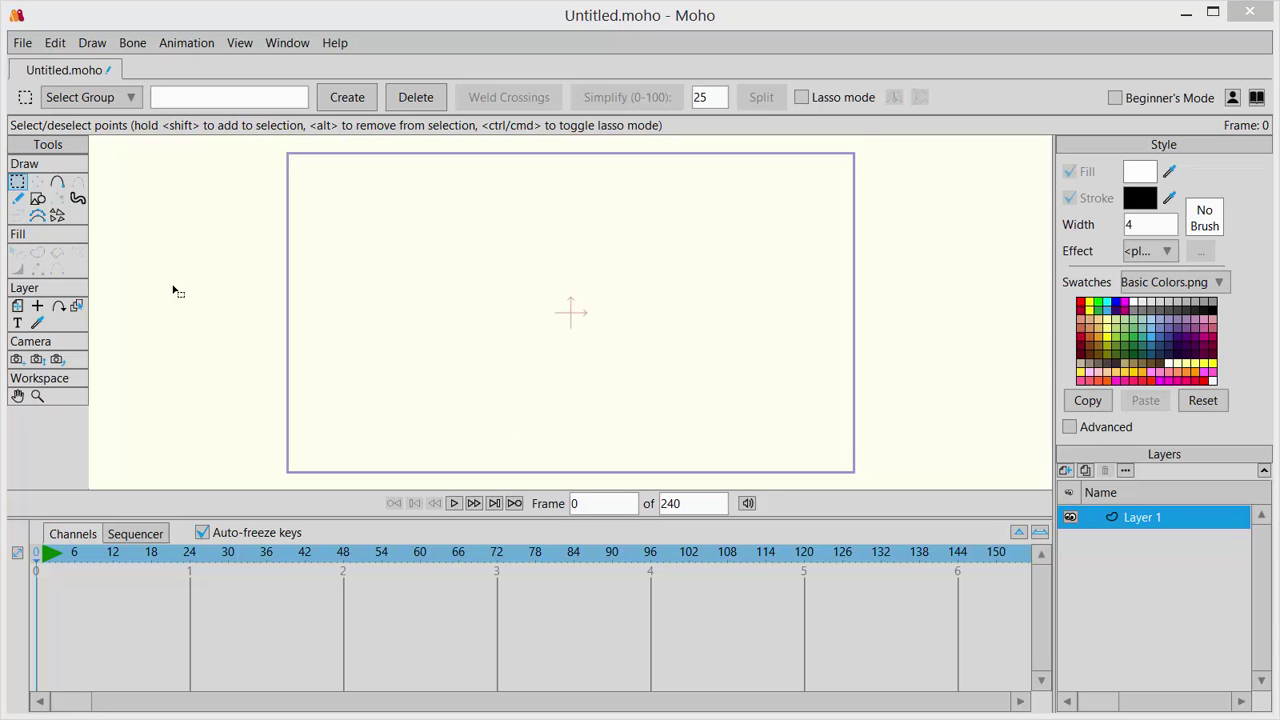
# - Draw a closed, rounded seven-point shape in the upper middle of the canvas with the Add Point tool
pyautogui.click(58, 180)
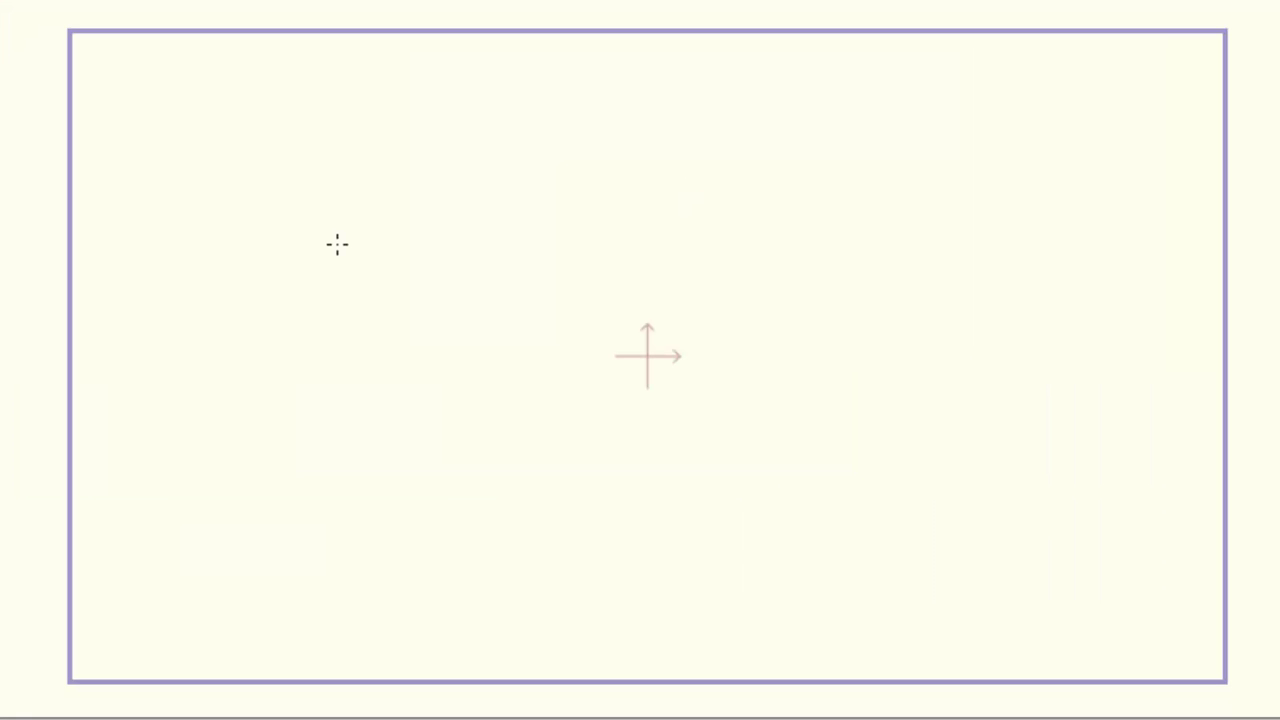
pyautogui.moveTo(337, 244)
pyautogui.mouseDown()
pyautogui.moveTo(362, 201)
pyautogui.moveTo(432, 142)
pyautogui.moveTo(628, 138)
pyautogui.moveTo(808, 174)
pyautogui.moveTo(889, 254)
pyautogui.moveTo(874, 336)
pyautogui.moveTo(840, 377)
pyautogui.moveTo(551, 446)
pyautogui.moveTo(389, 391)
pyautogui.moveTo(346, 357)
pyautogui.moveTo(337, 249)
pyautogui.moveTo(323, 243)
pyautogui.moveTo(340, 245)
pyautogui.mouseUp()
pyautogui.click(340, 245)
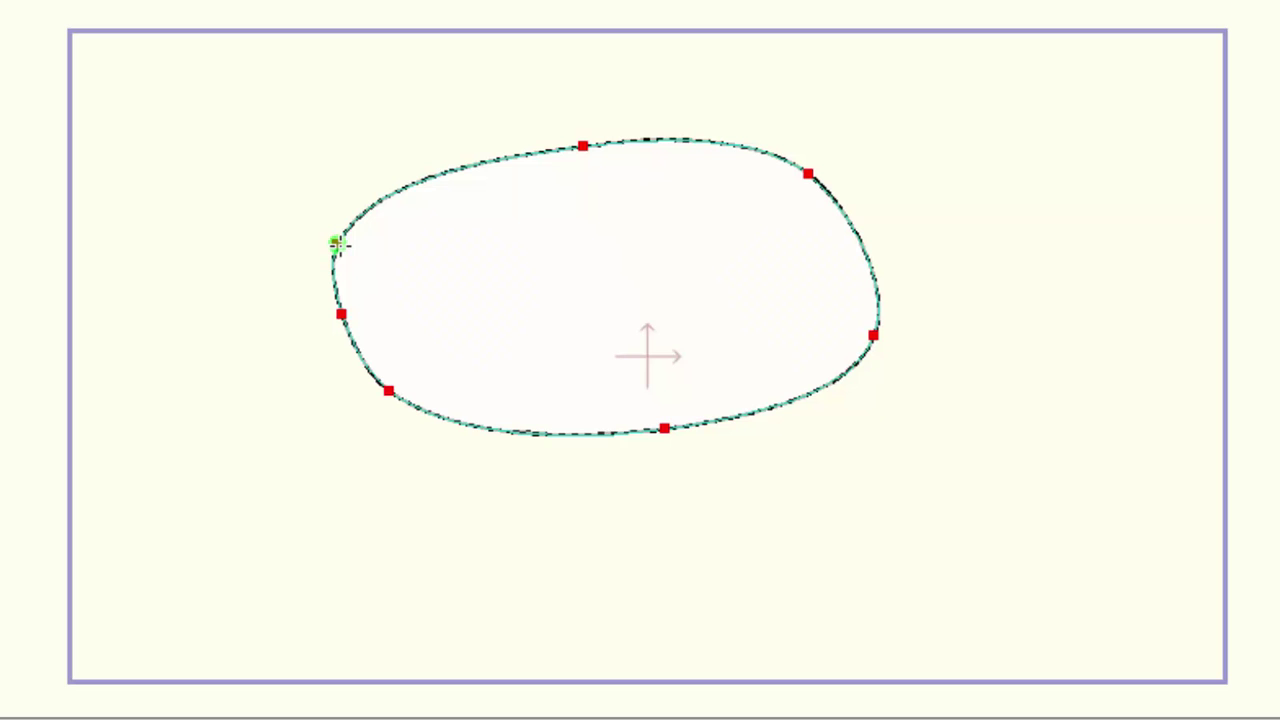
# - Place five separate single points around the outside of the closed shape with the Add Point tool
pyautogui.click(178, 115)
pyautogui.click(186, 302)
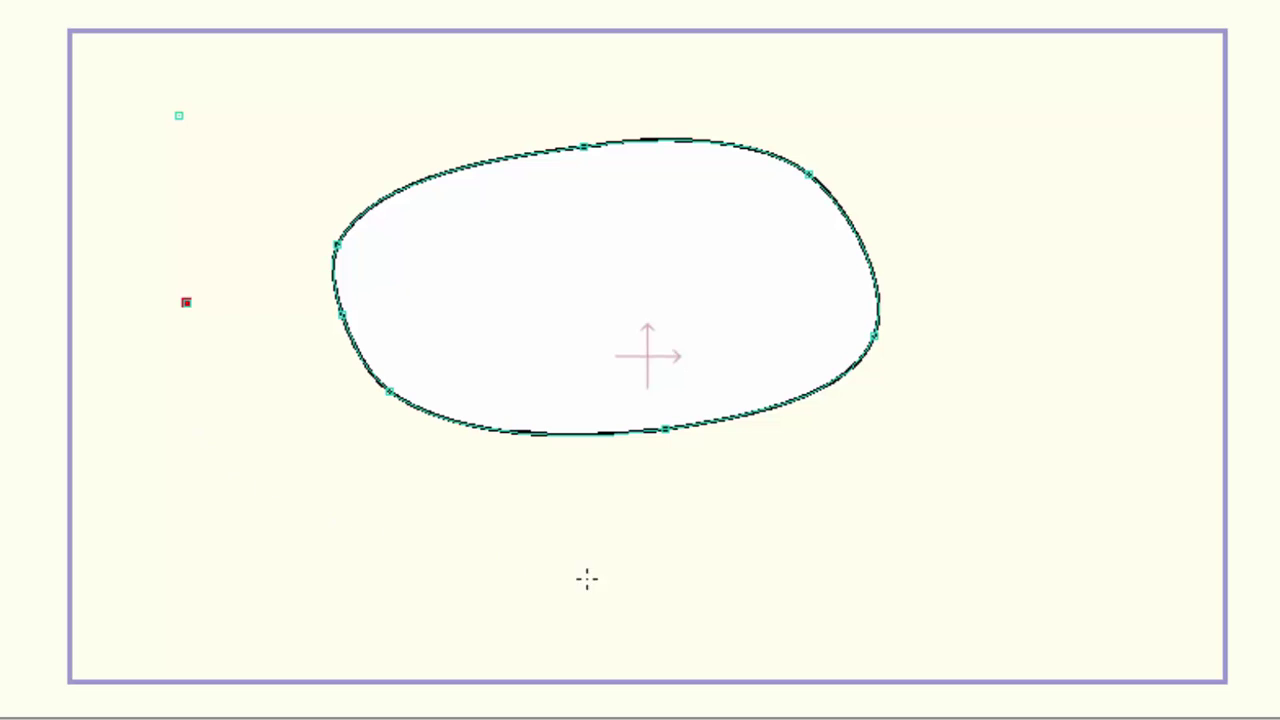
pyautogui.click(596, 614)
pyautogui.click(1076, 367)
pyautogui.click(1046, 526)
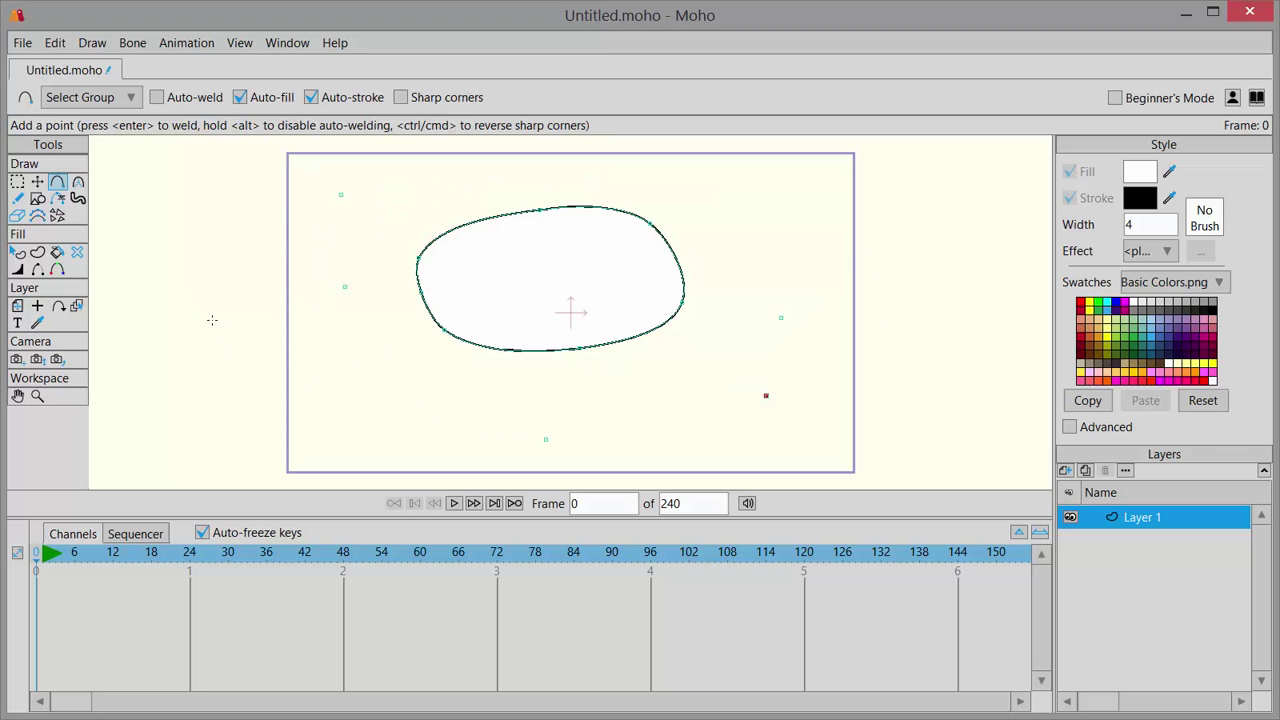
# - Select the five stray points outside the shape and delete them
pyautogui.click(18, 183)
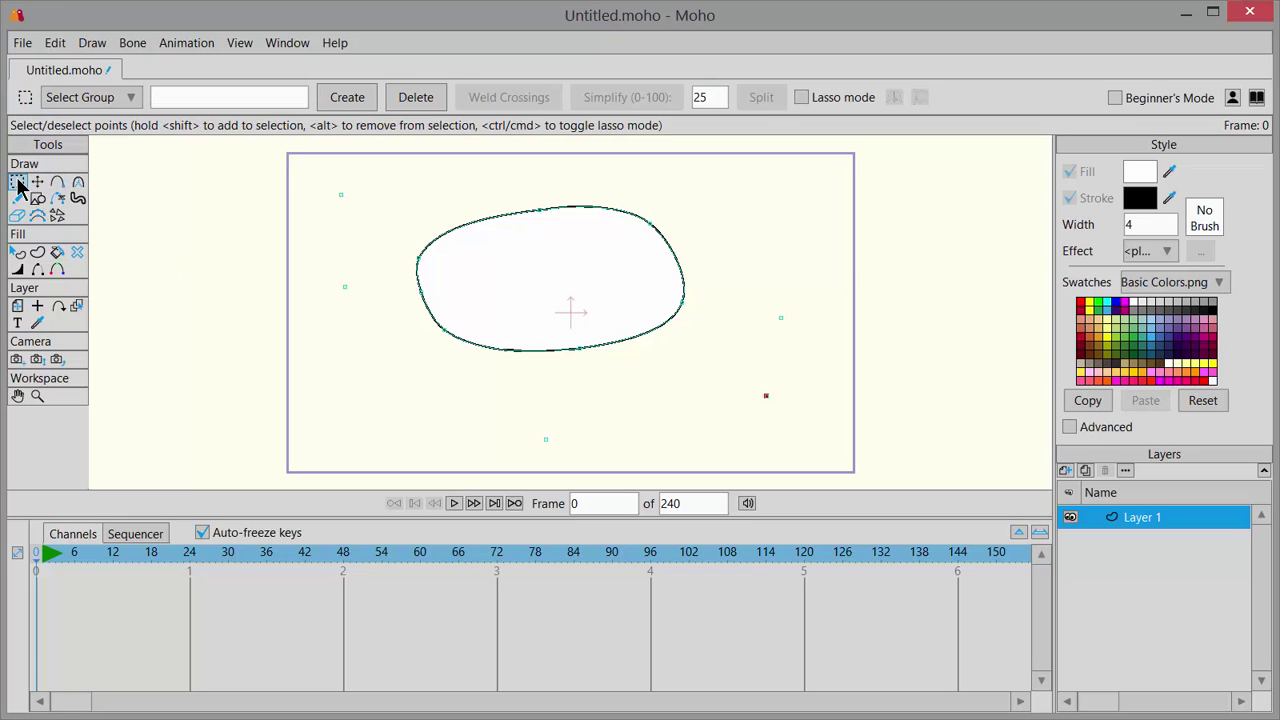
pyautogui.moveTo(296, 175); pyautogui.dragTo(371, 323)
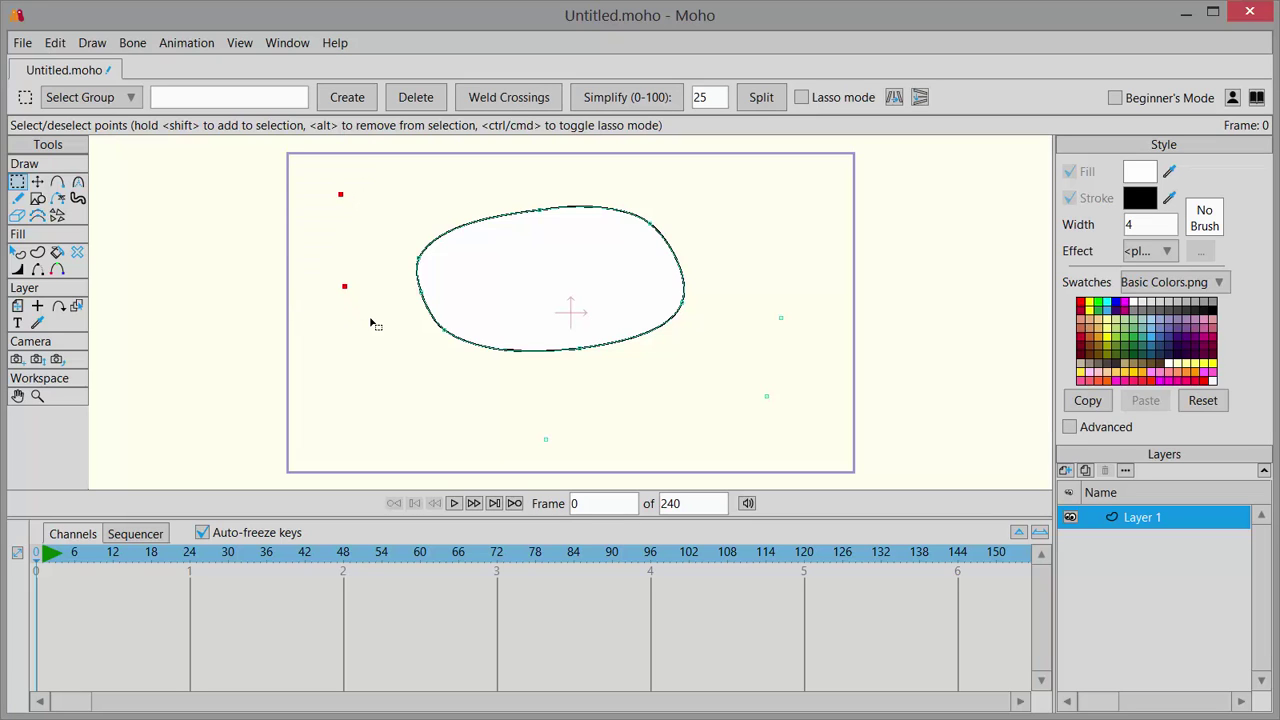
pyautogui.click(371, 323)
pyautogui.moveTo(486, 409); pyautogui.dragTo(575, 466)
pyautogui.click(575, 466)
pyautogui.moveTo(759, 293); pyautogui.dragTo(831, 437)
pyautogui.press('Delete')
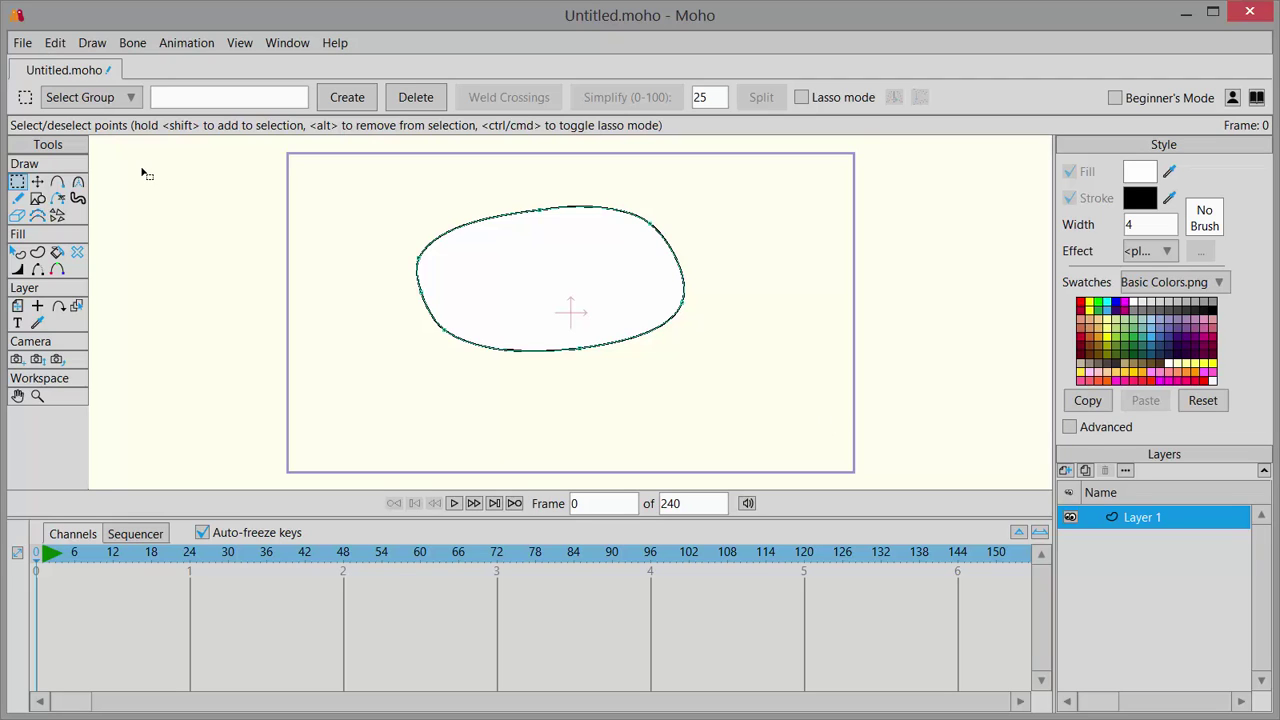
# - Deselect all points and reduce the curvature of the upper point on the shape's left end to about 0.14
pyautogui.click(79, 187)
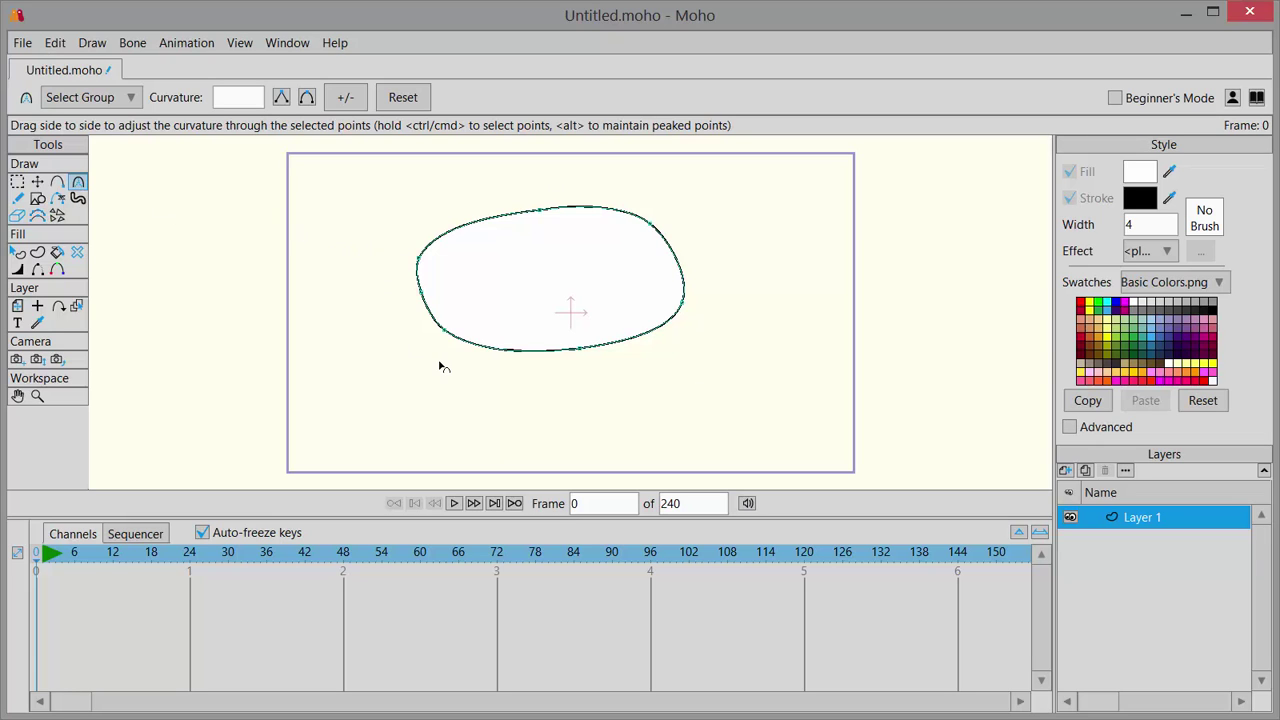
pyautogui.click(56, 43)
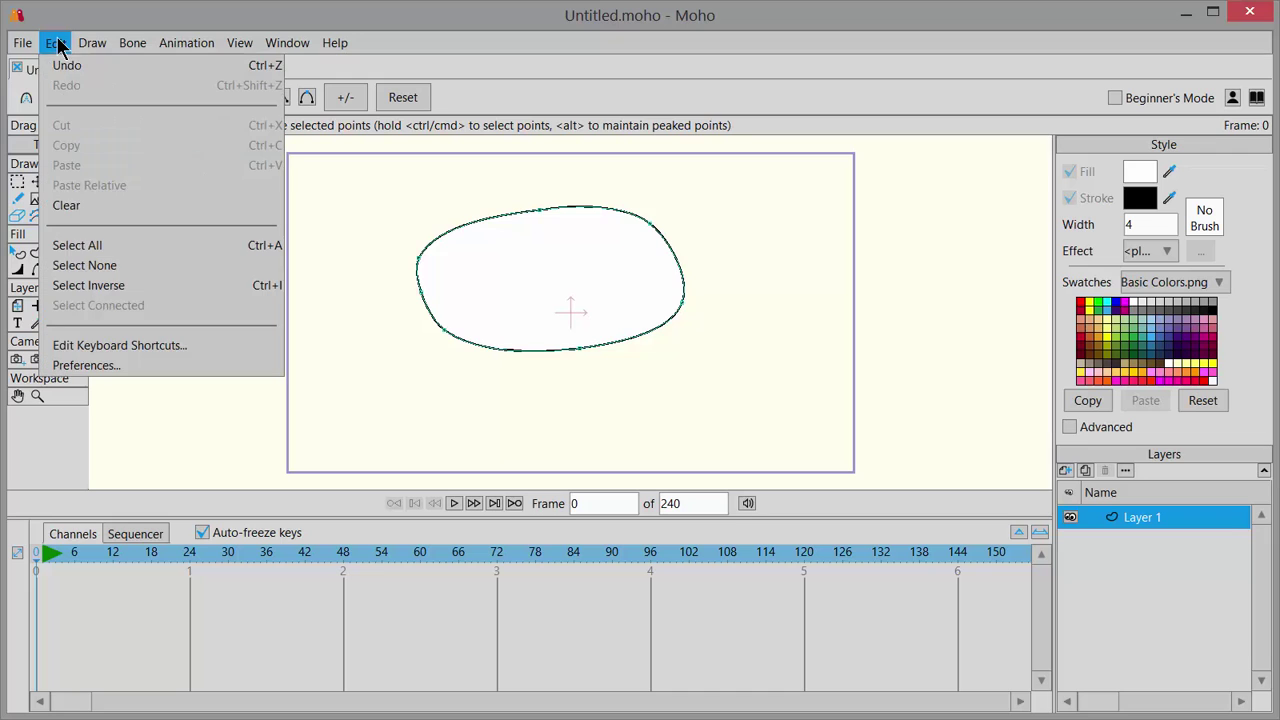
pyautogui.click(139, 265)
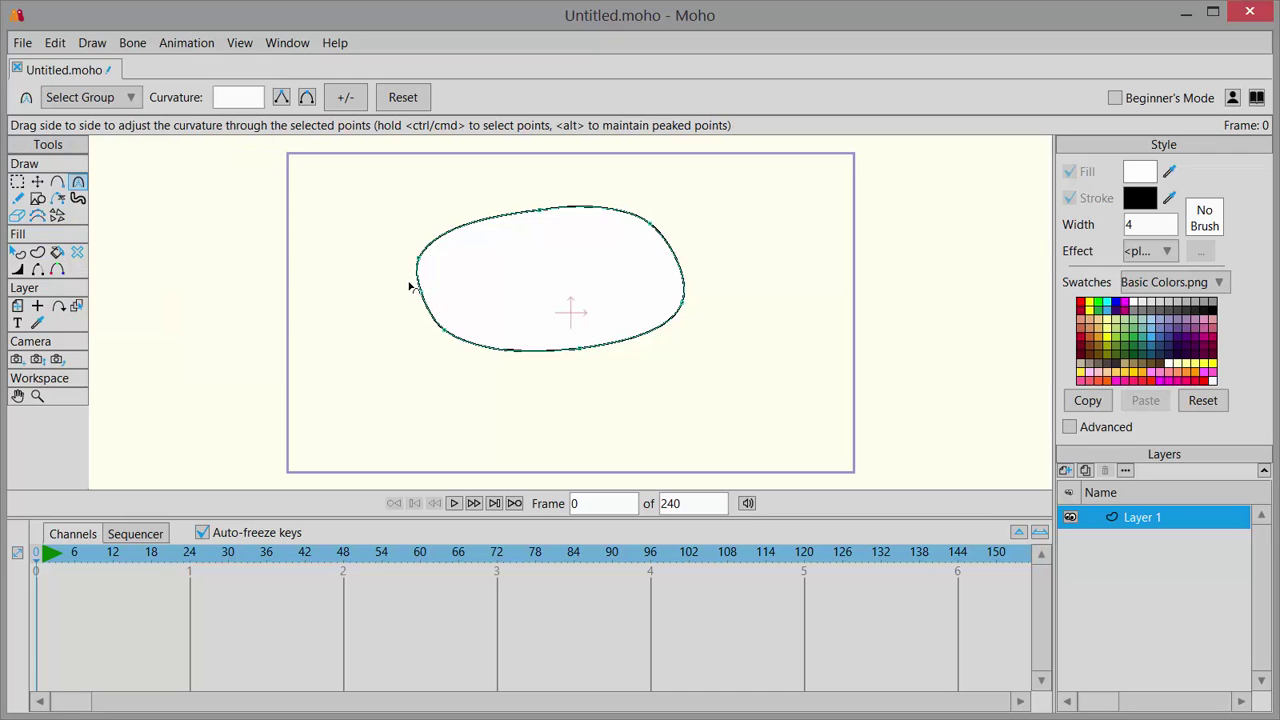
pyautogui.scroll(4, 324, 284)
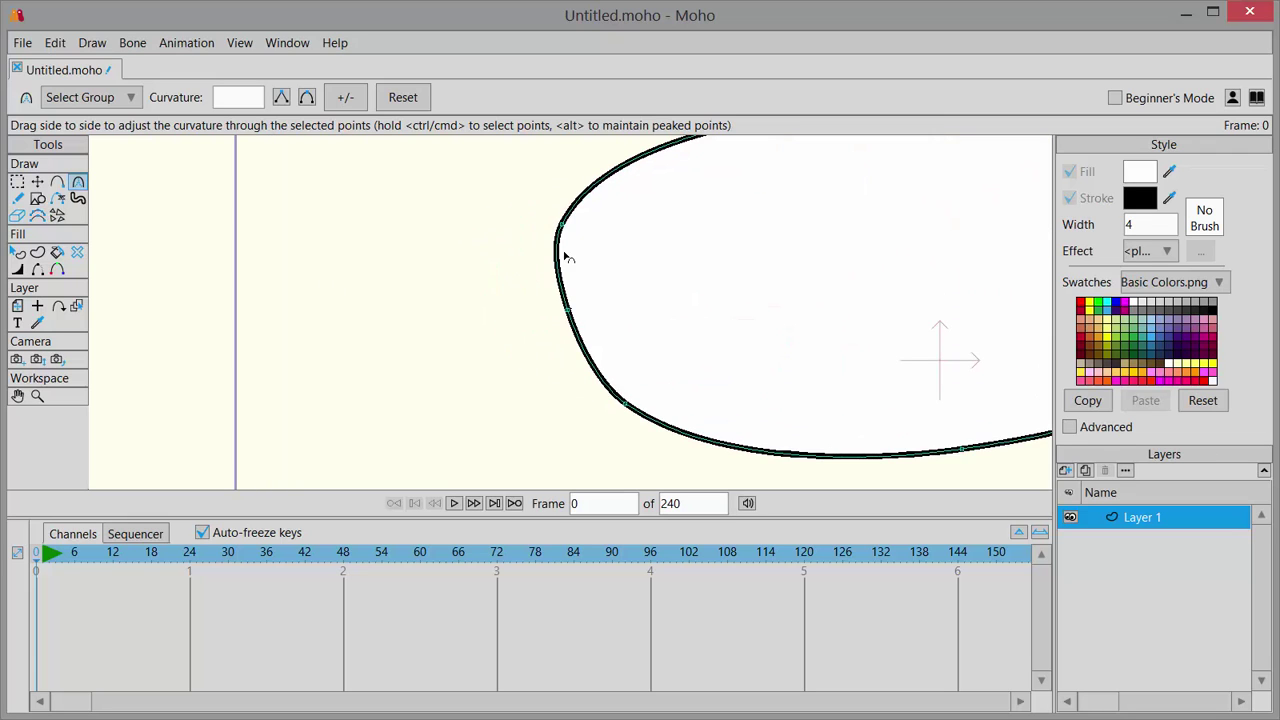
pyautogui.scroll(2, 562, 230)
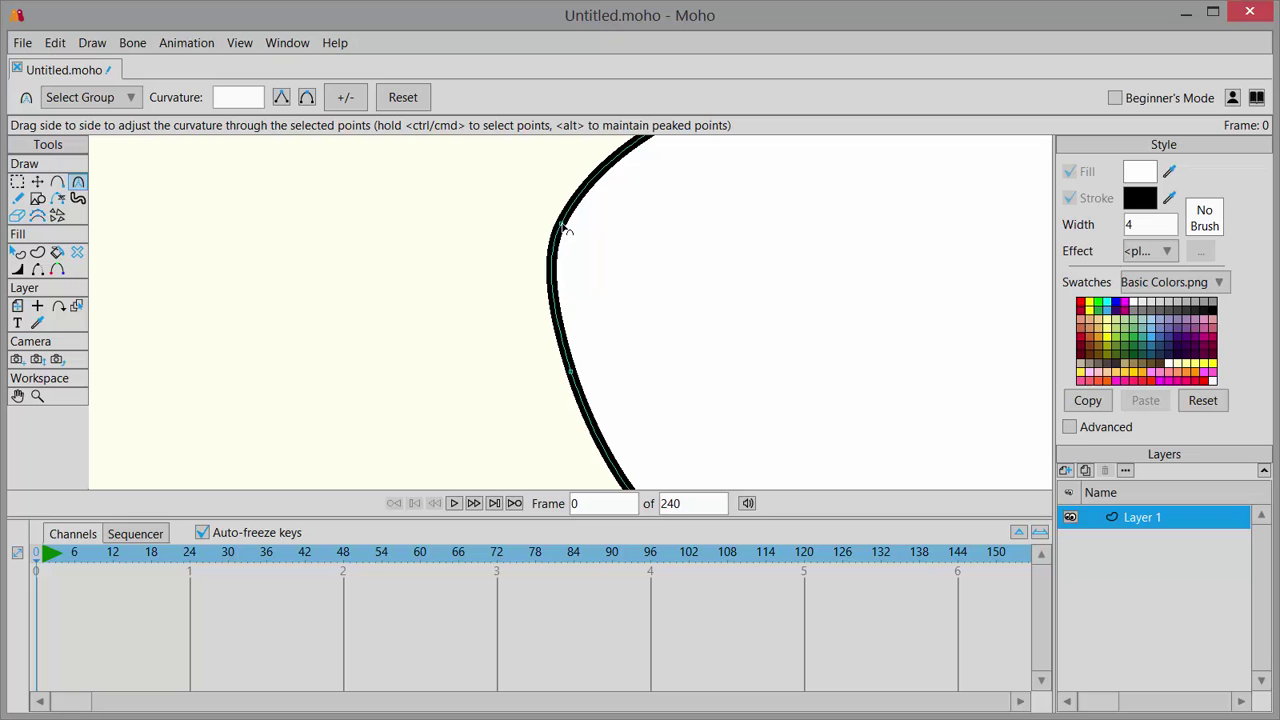
pyautogui.moveTo(565, 229); pyautogui.dragTo(351, 293)
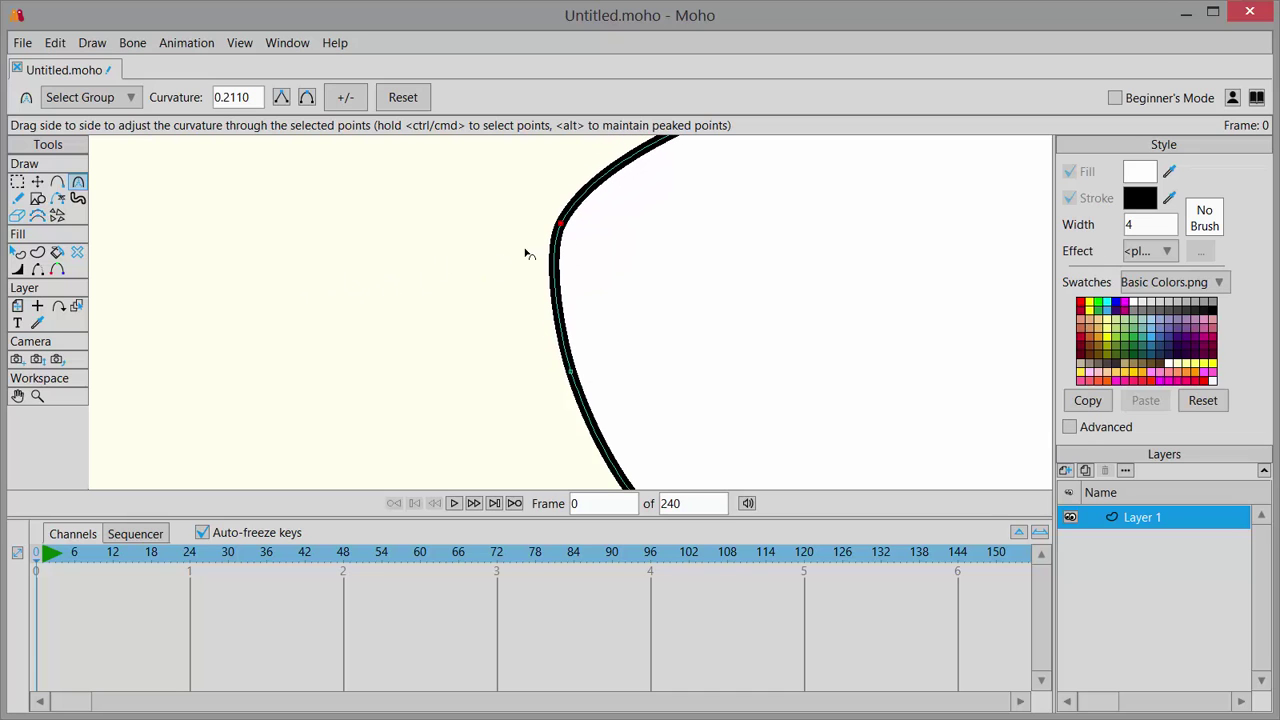
pyautogui.moveTo(606, 231); pyautogui.dragTo(486, 249)
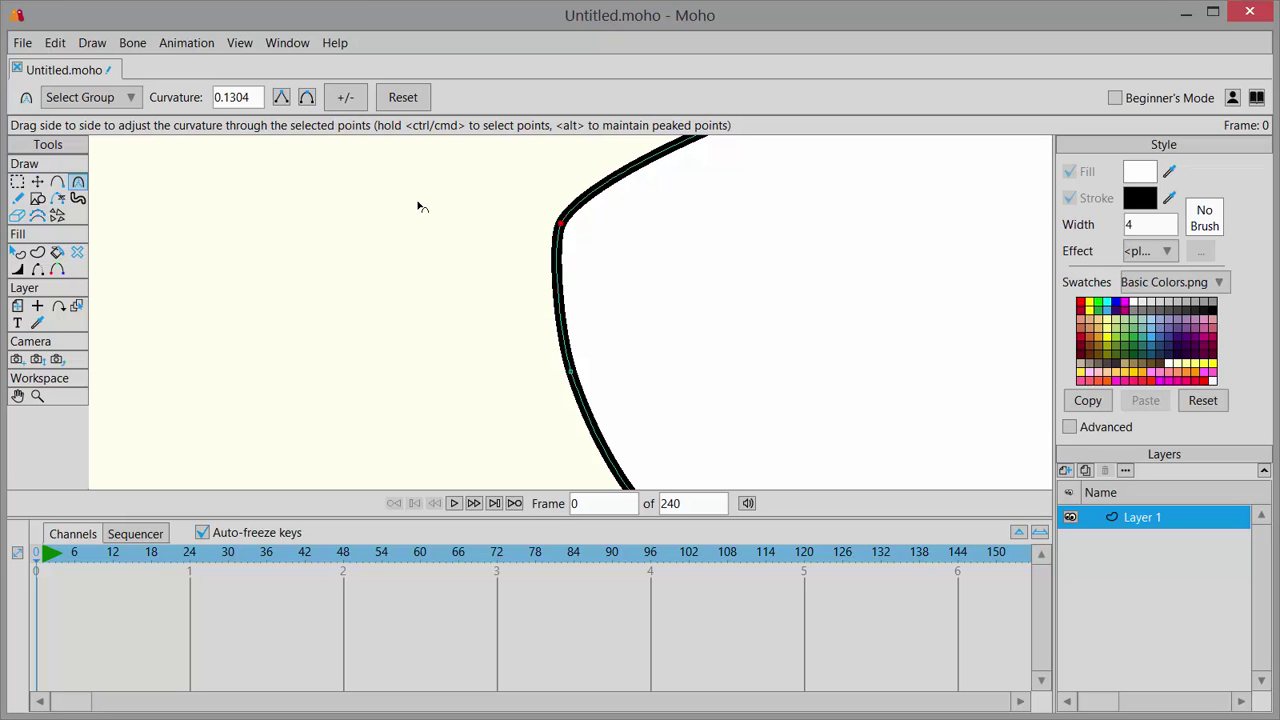
pyautogui.moveTo(565, 232)
pyautogui.mouseDown()
pyautogui.moveTo(743, 246)
pyautogui.moveTo(574, 243)
pyautogui.mouseUp()
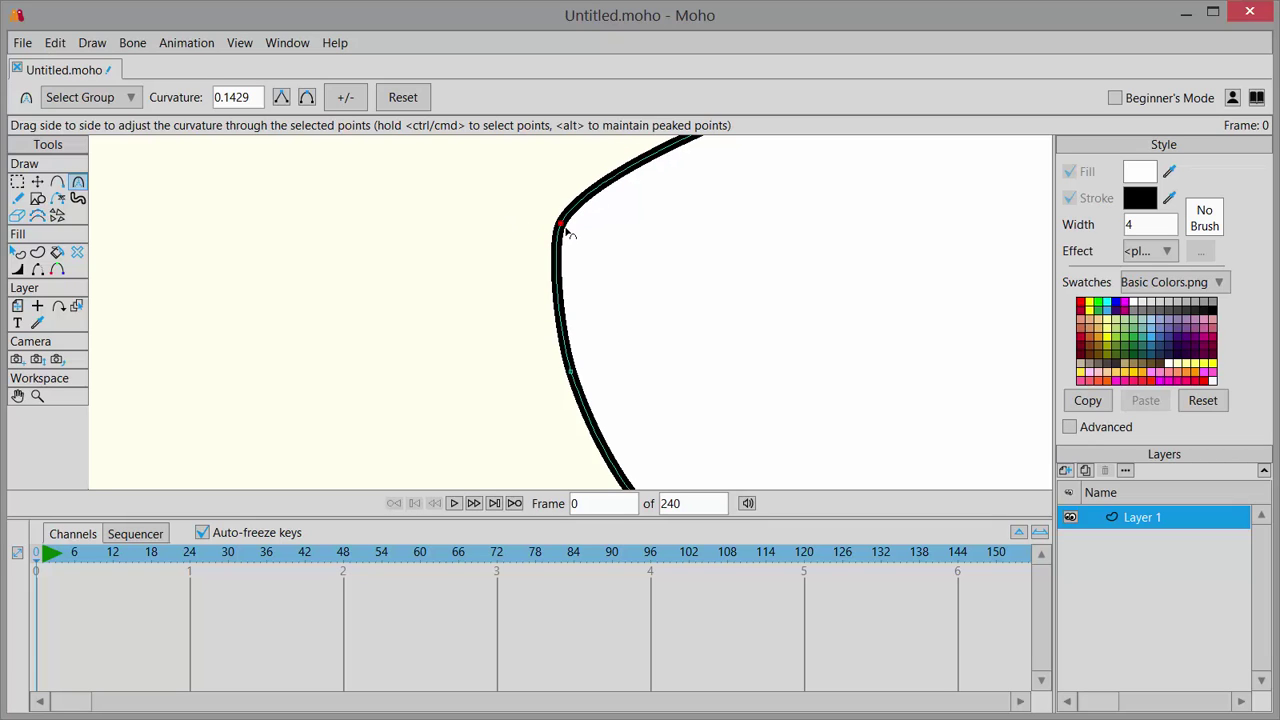
pyautogui.scroll(-5, 562, 225)
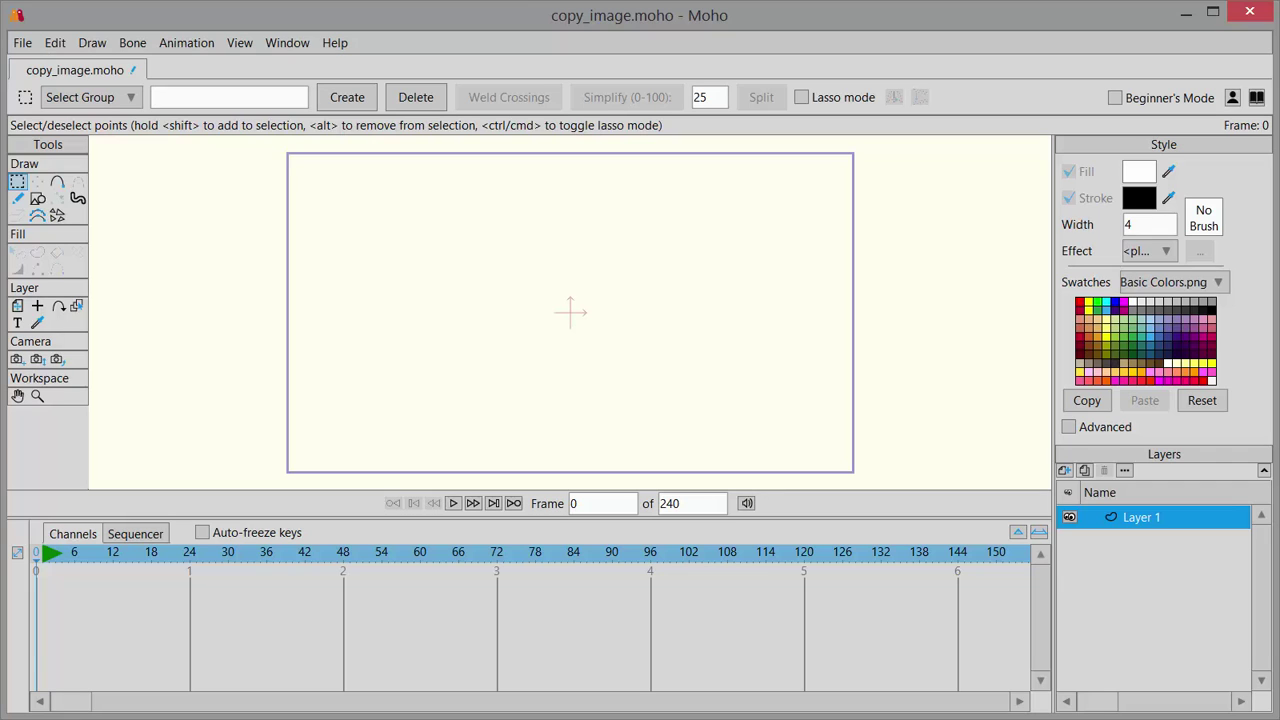
# - In copy_image.moho, add a bone layer named "car"
pyautogui.click(1064, 470)
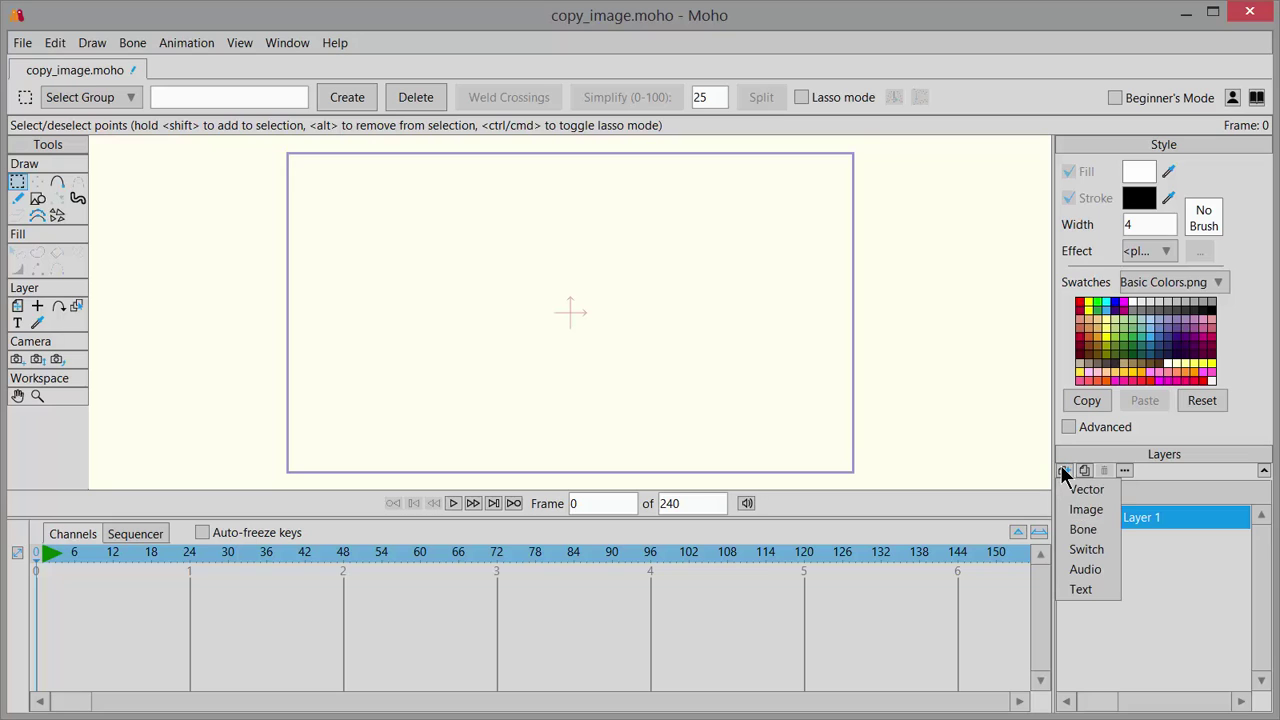
pyautogui.click(1102, 530)
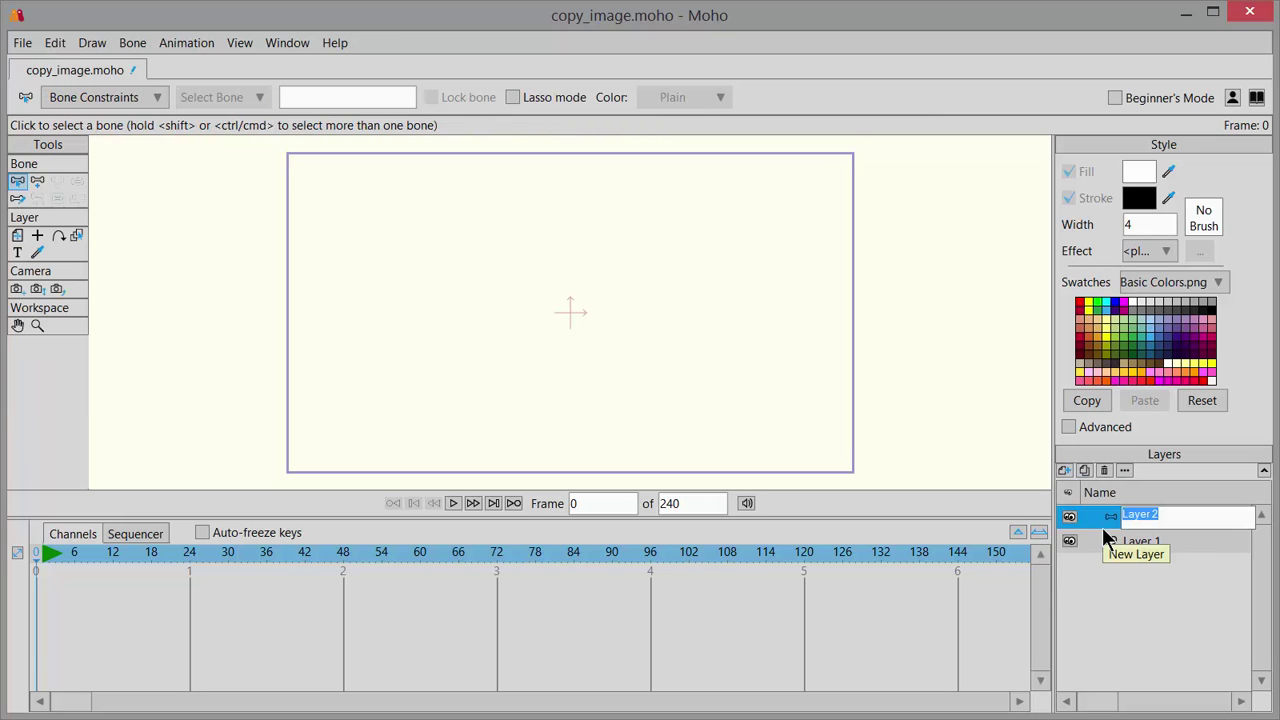
pyautogui.write('car')
pyautogui.press('Return')
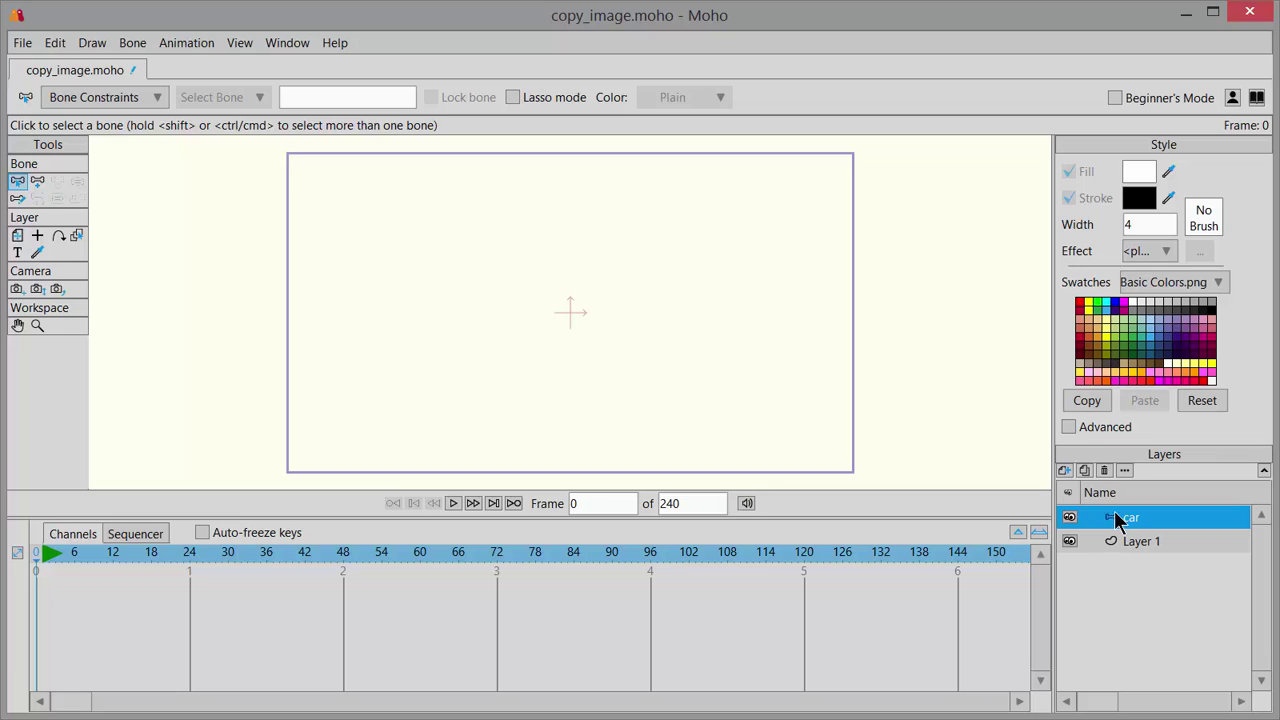
# - Add a vector layer named "car body" and place it inside the "car" bone layer
pyautogui.click(1064, 471)
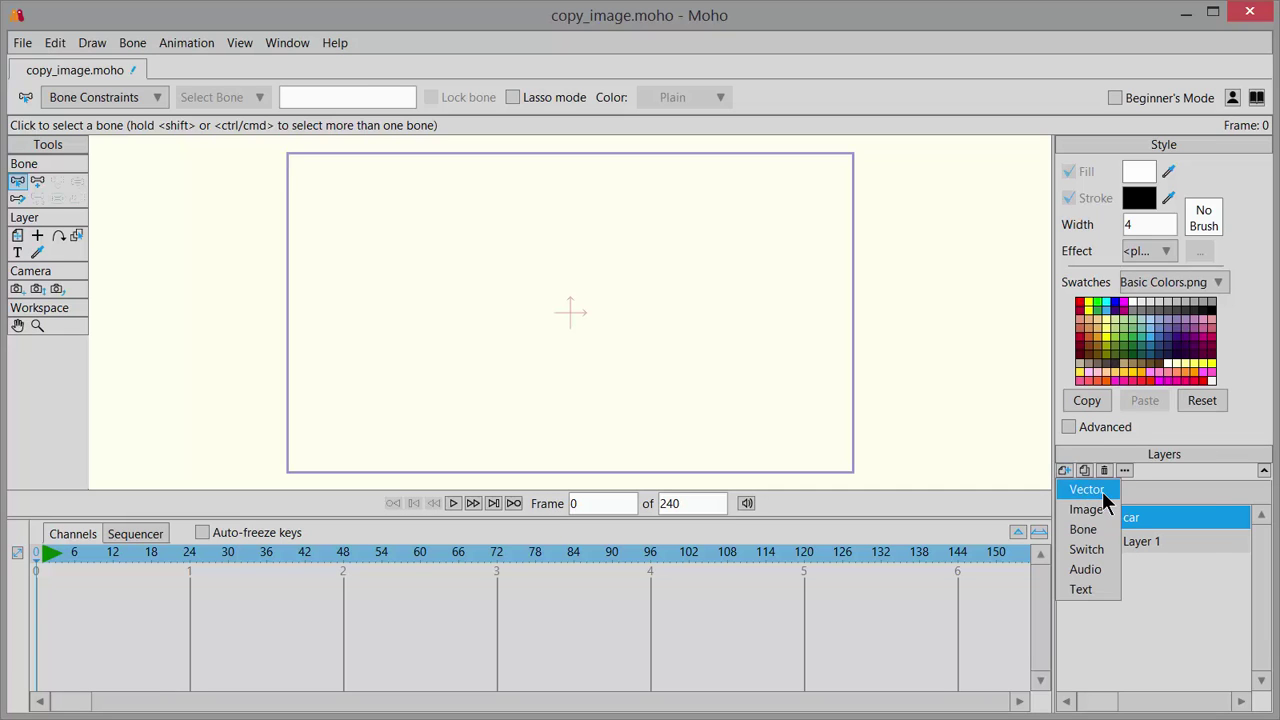
pyautogui.click(1103, 492)
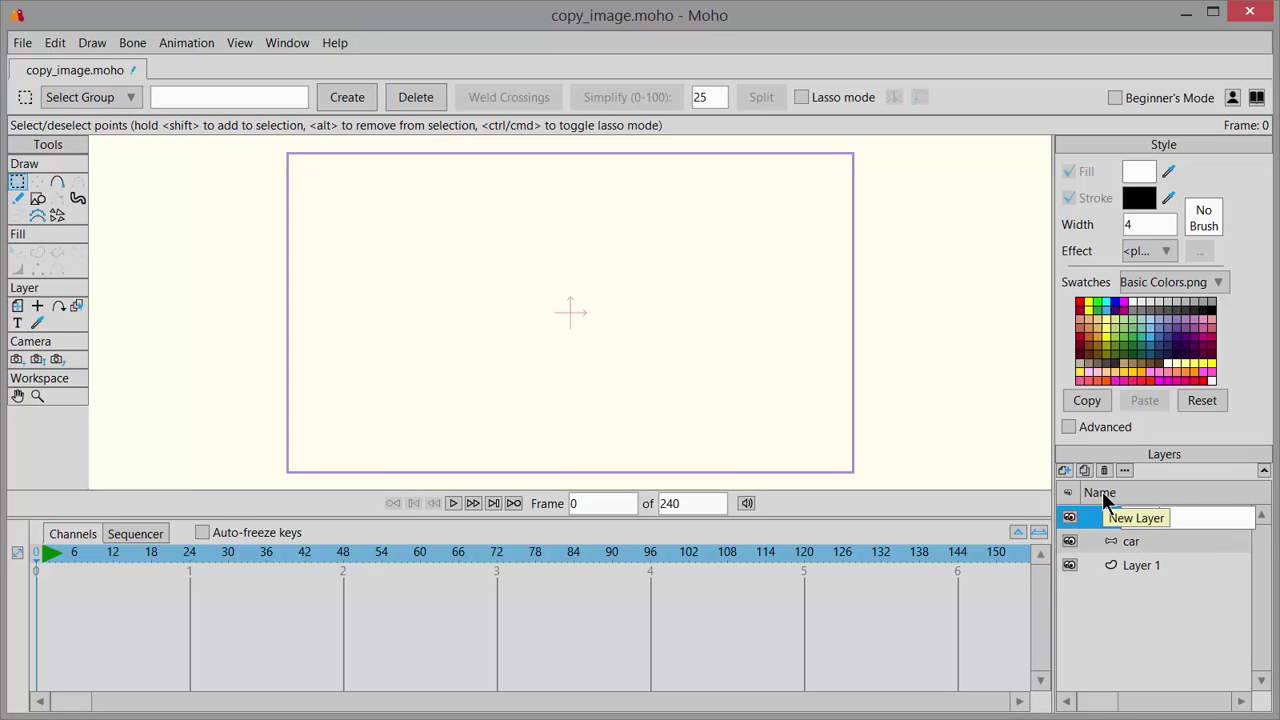
pyautogui.write('car body')
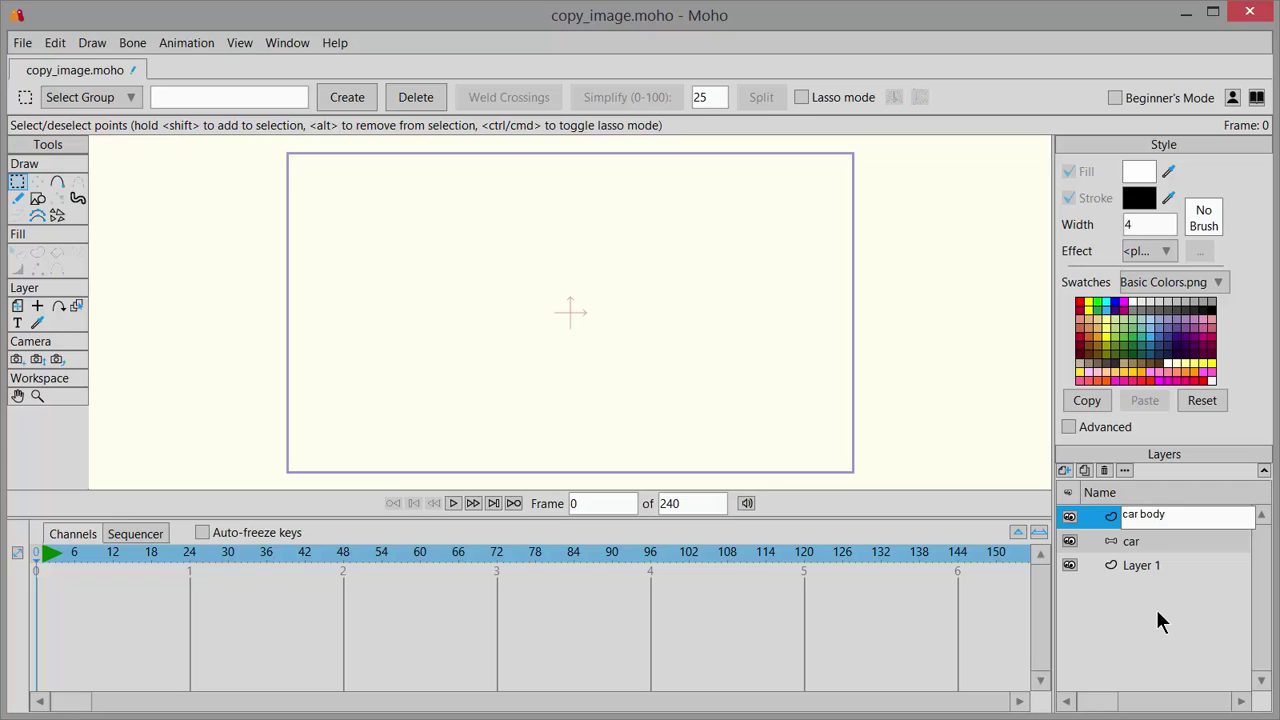
pyautogui.press('Return')
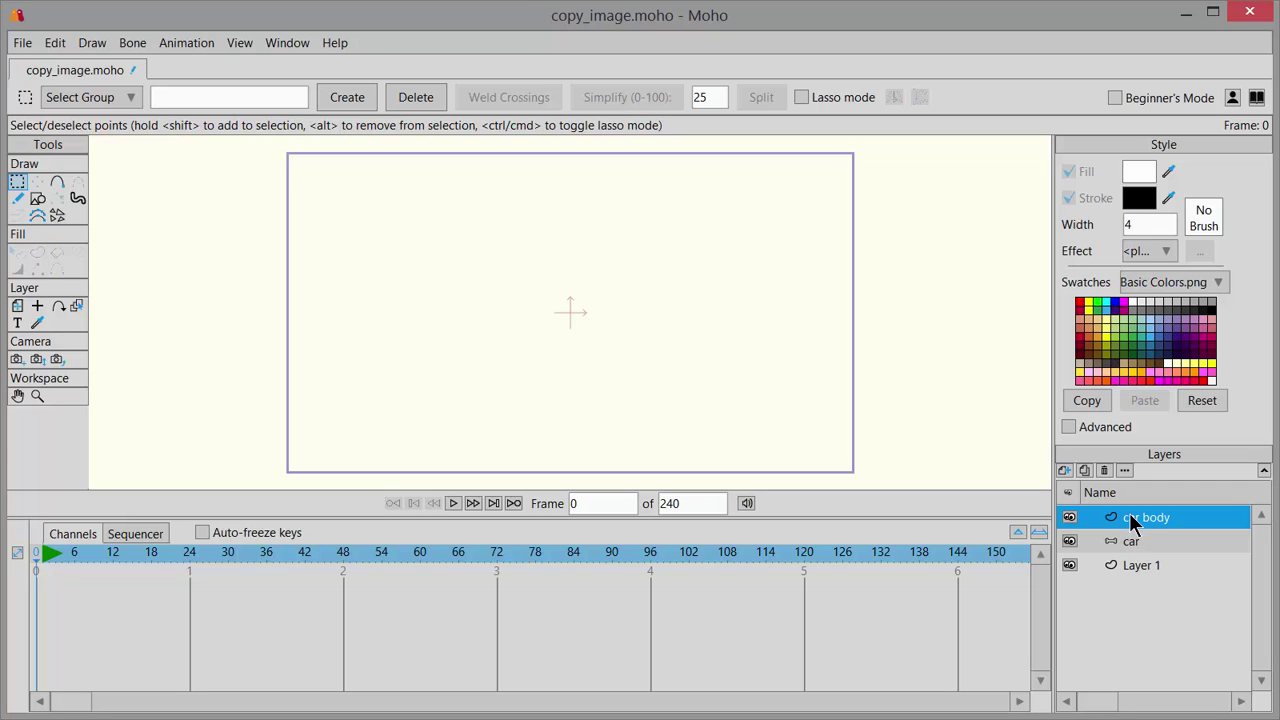
pyautogui.moveTo(1133, 523); pyautogui.dragTo(1146, 545)
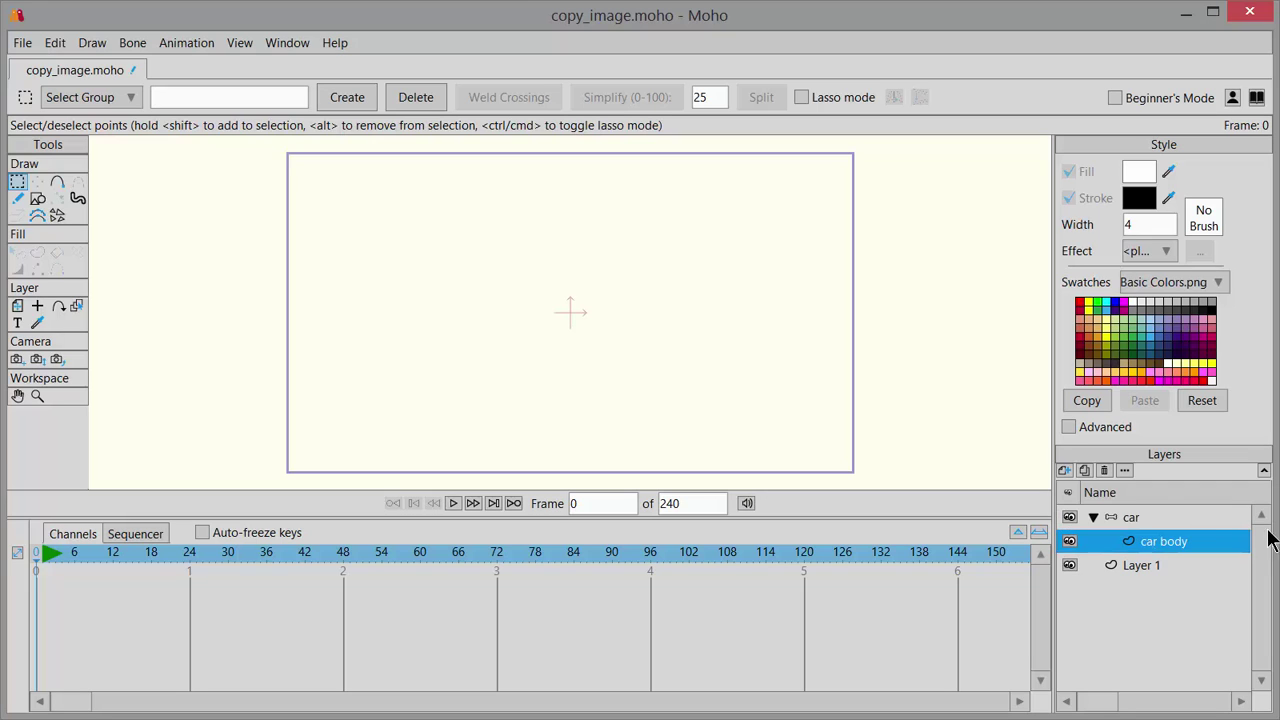
# - Add cartoon_car2.png as an image layer and move it down to about X 0.06, Y -0.35
pyautogui.click(1118, 522)
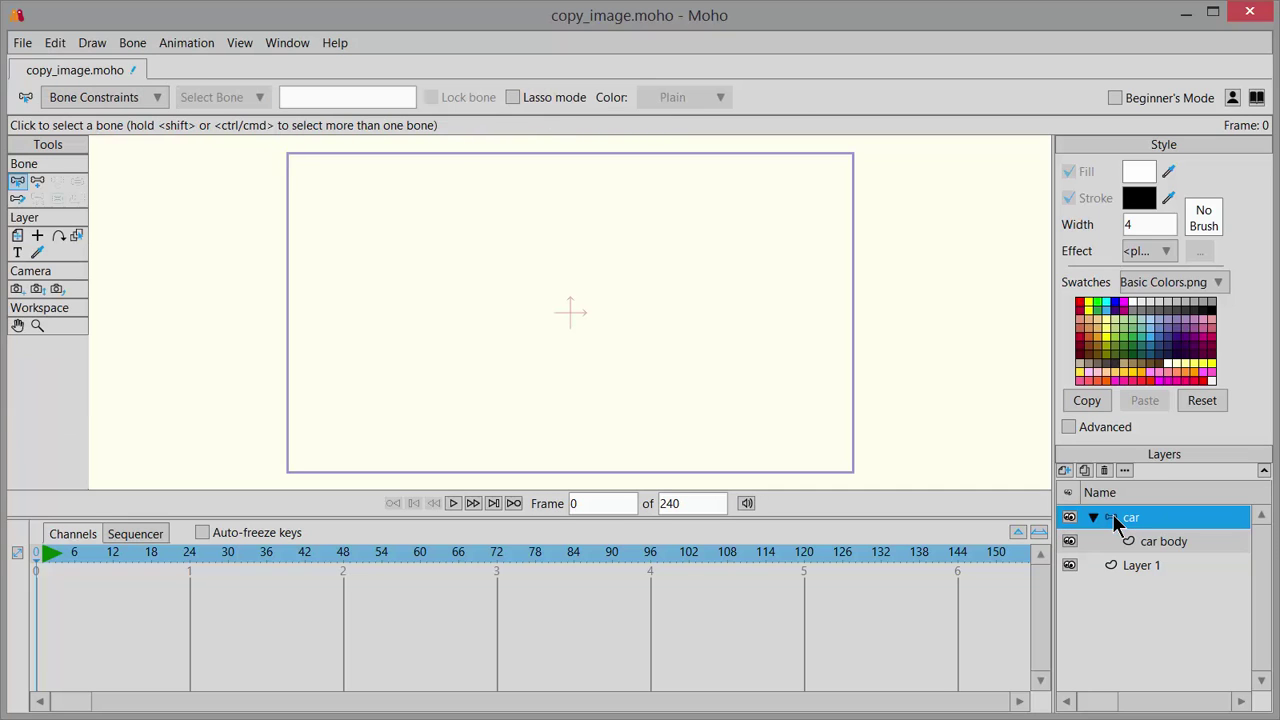
pyautogui.click(1061, 469)
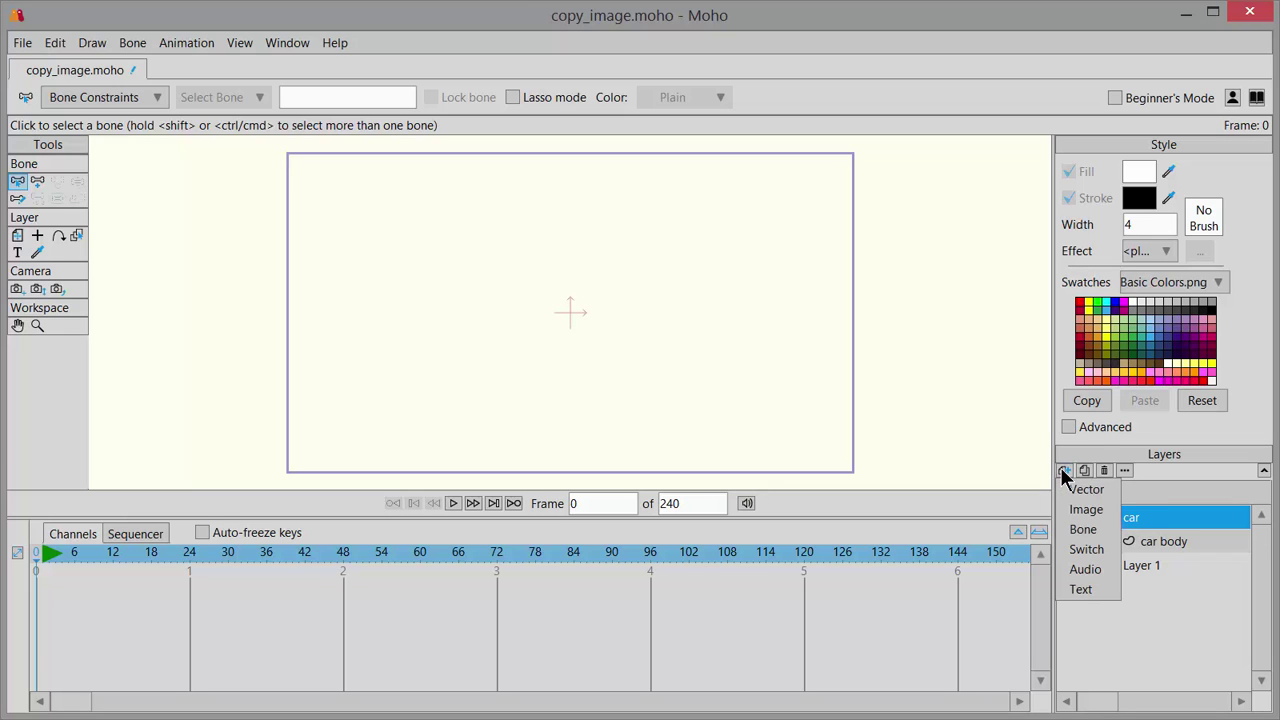
pyautogui.click(1100, 509)
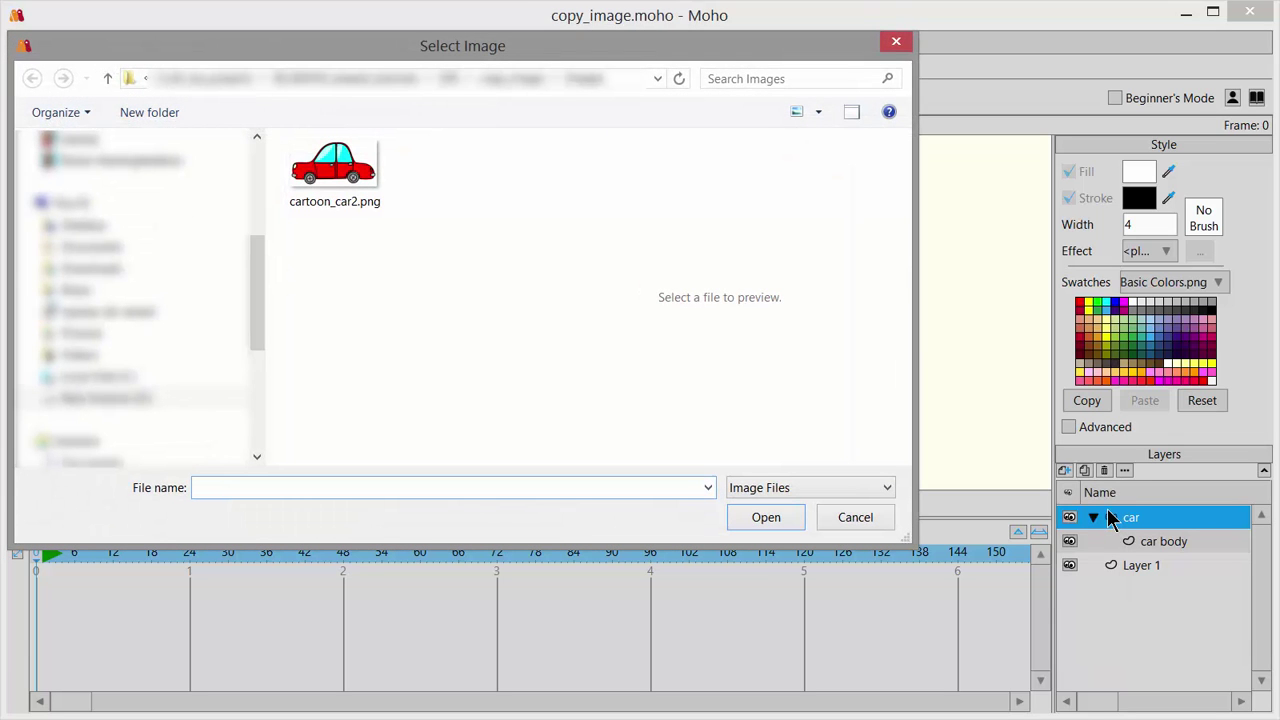
pyautogui.click(349, 188)
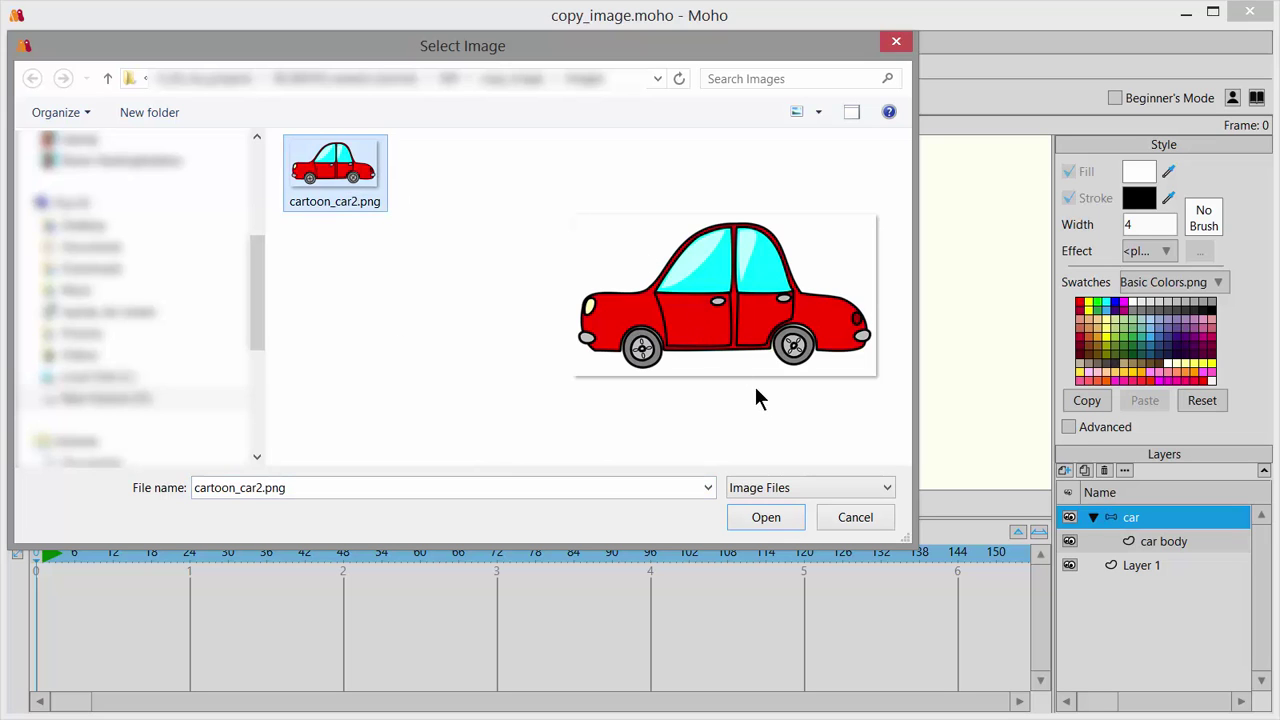
pyautogui.click(773, 522)
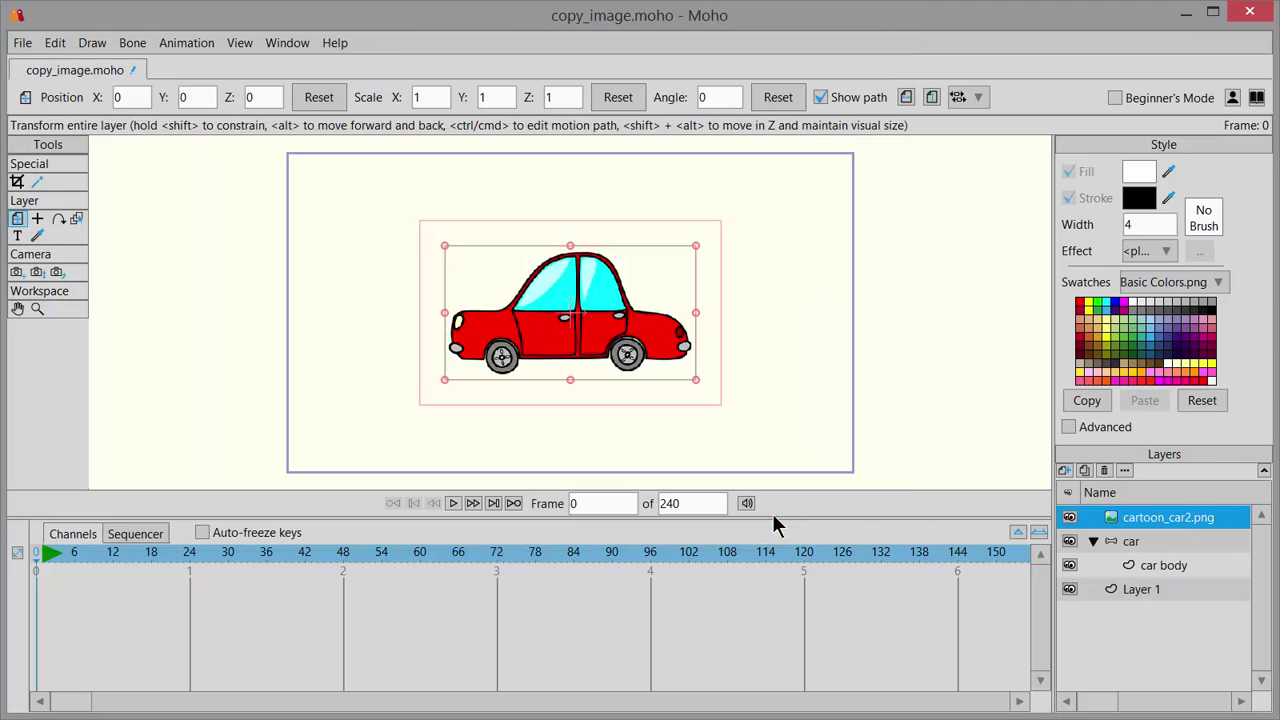
pyautogui.moveTo(597, 331); pyautogui.dragTo(609, 385)
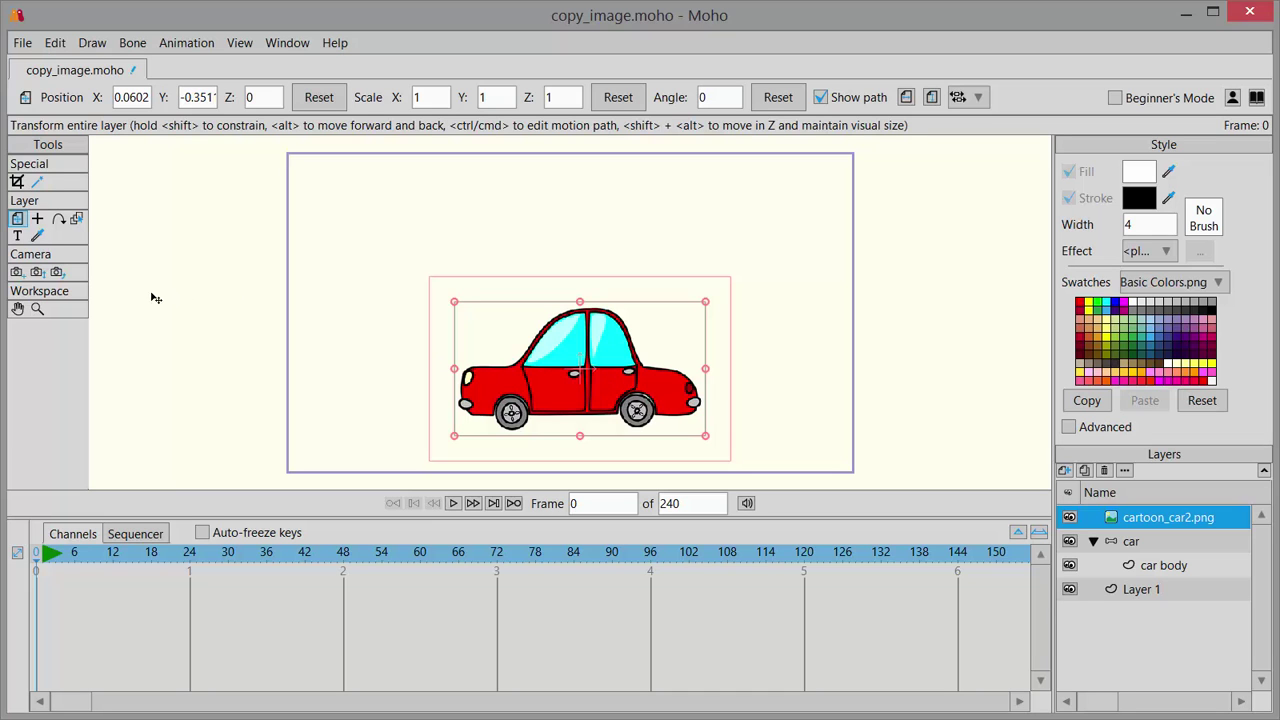
# - Set the opacity of the cartoon_car2.png image layer to 30%
pyautogui.click(37, 309)
pyautogui.moveTo(511, 389); pyautogui.dragTo(733, 421)
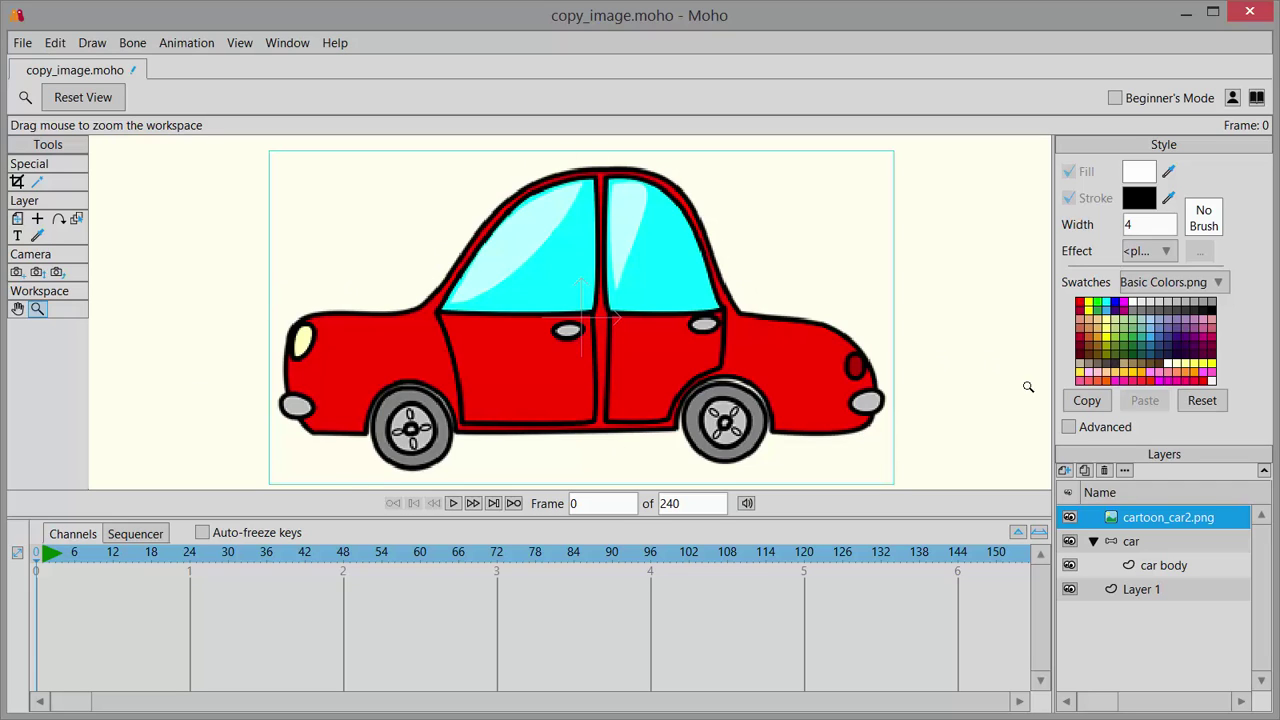
pyautogui.doubleClick(1119, 516)
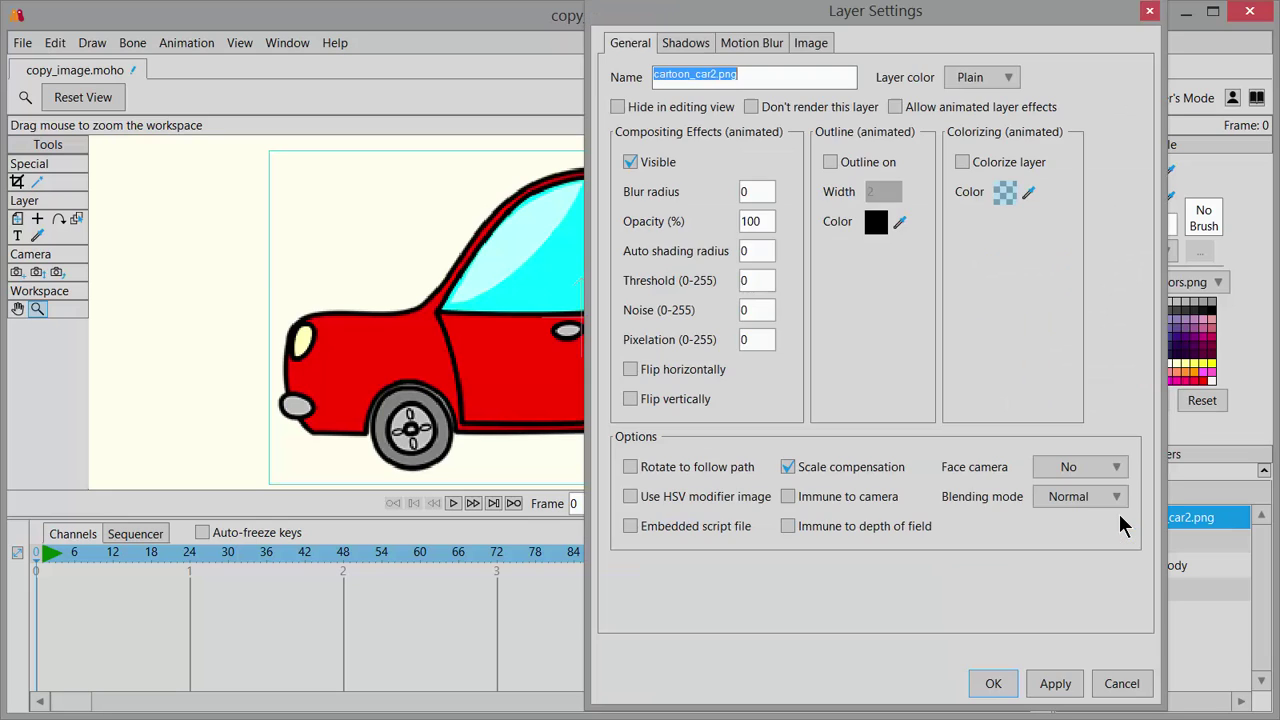
pyautogui.click(906, 44)
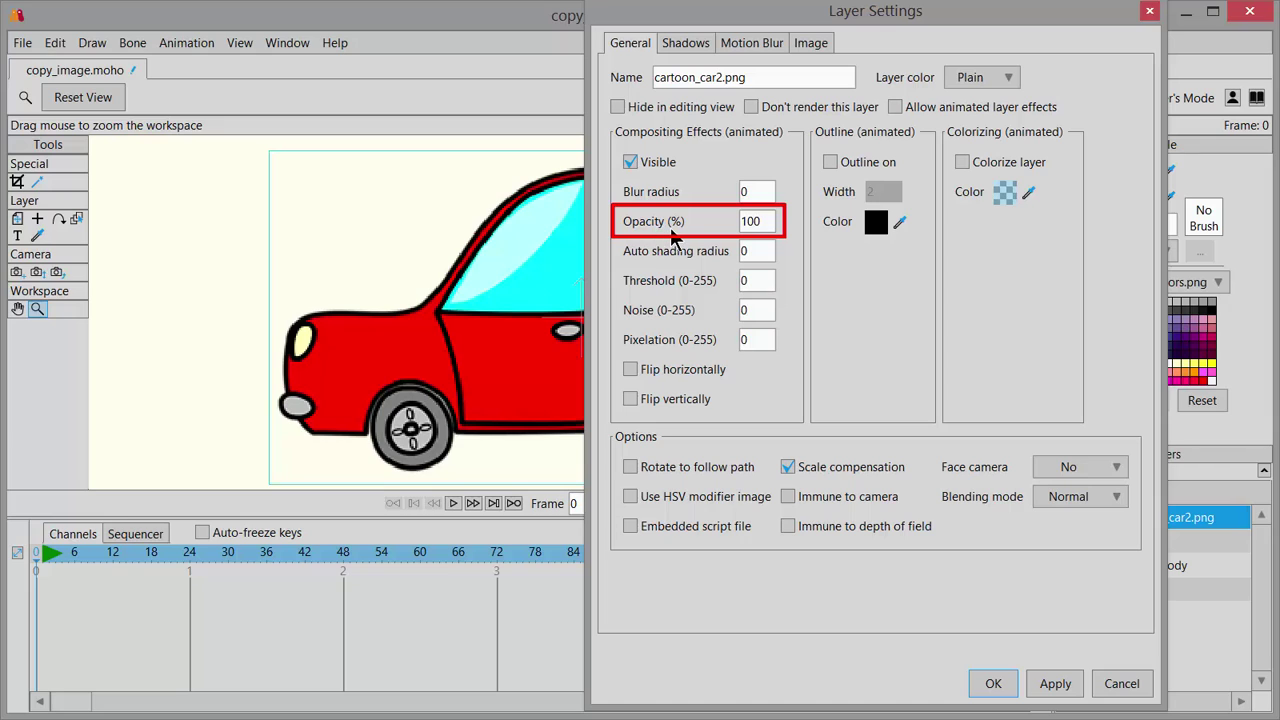
pyautogui.click(772, 226)
pyautogui.click(768, 221)
pyautogui.moveTo(767, 222); pyautogui.dragTo(729, 219)
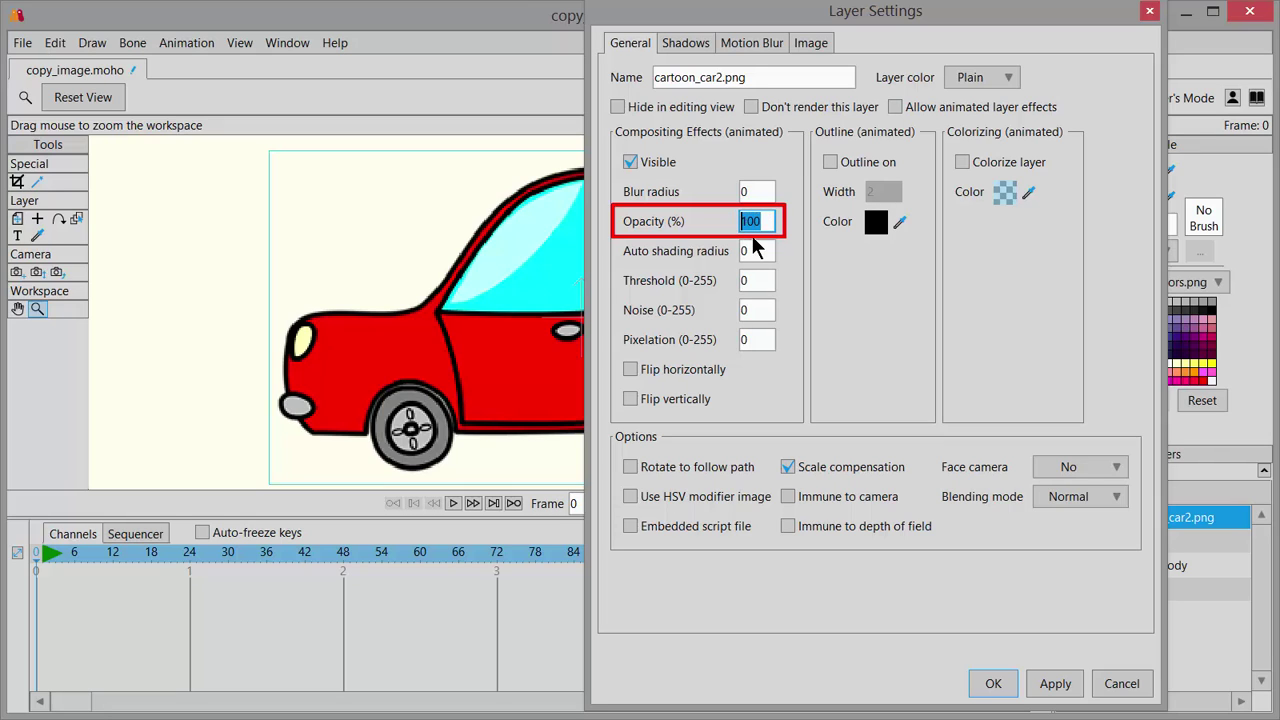
pyautogui.write('30')
pyautogui.click(993, 684)
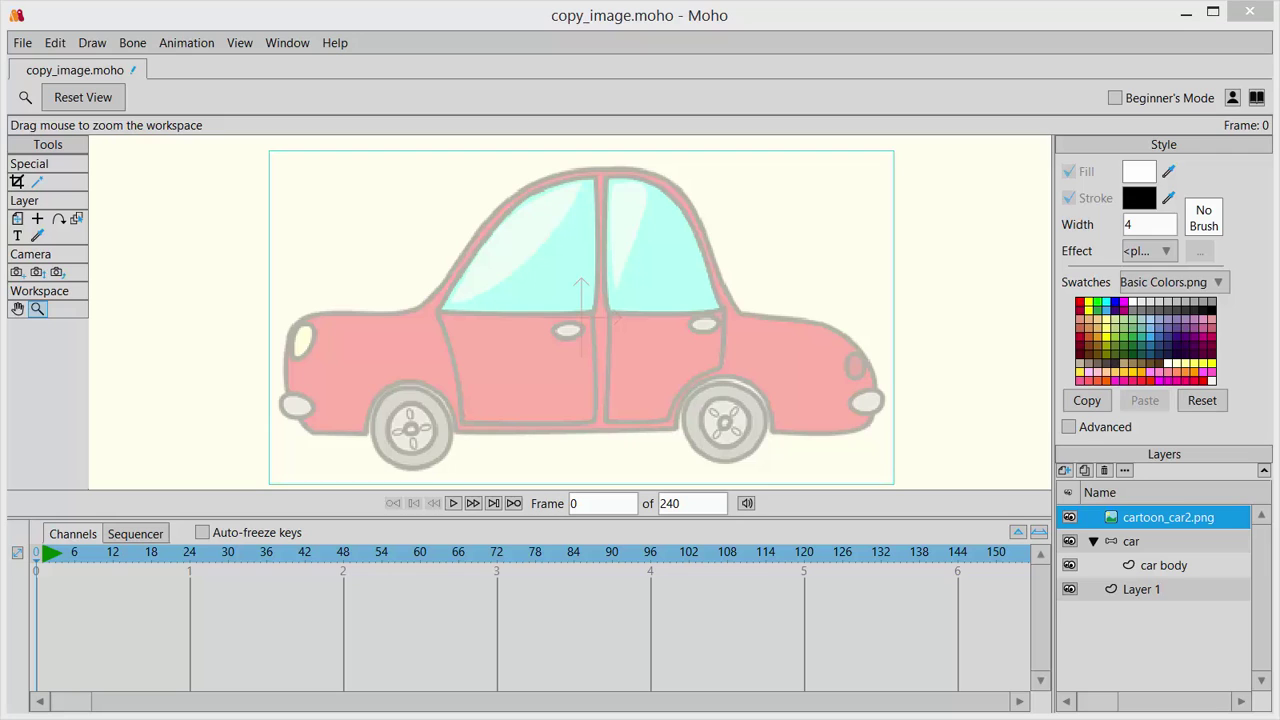
# - Select the "car body" layer and, with the Add Point tool active, set the fill colour to green (about #029346)
pyautogui.click(1145, 567)
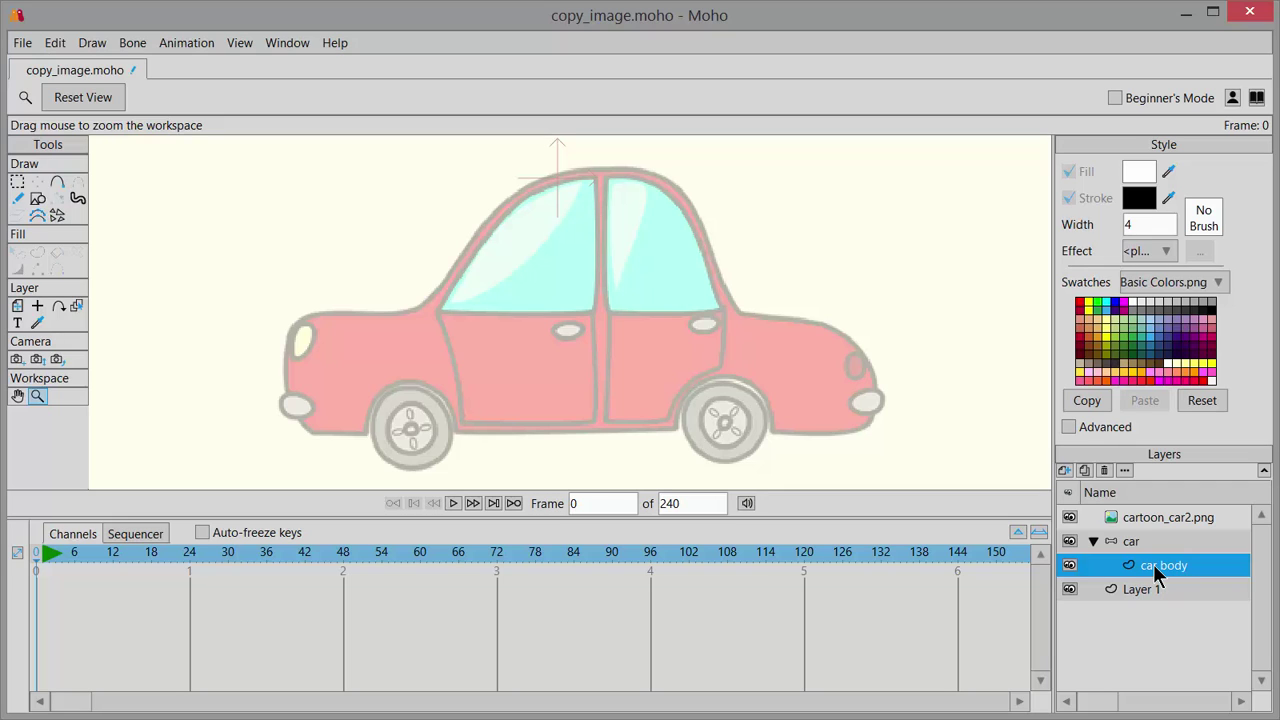
pyautogui.click(58, 184)
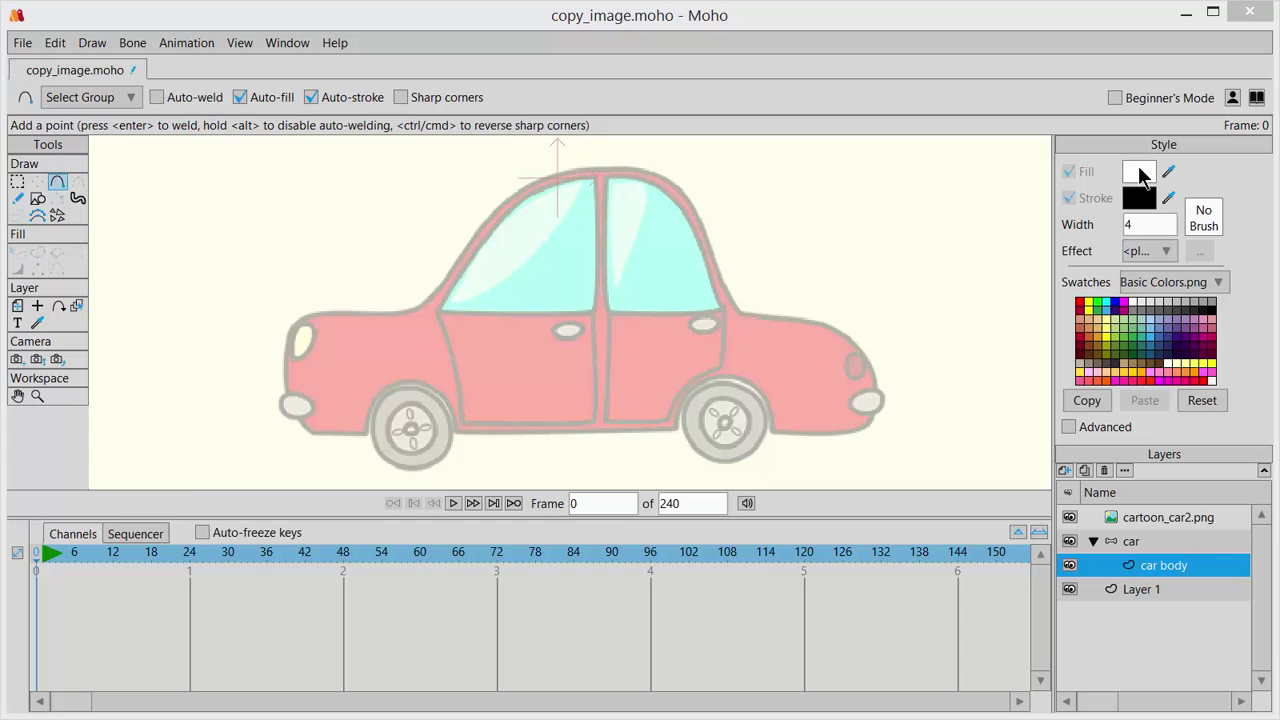
pyautogui.click(1135, 175)
pyautogui.click(1088, 264)
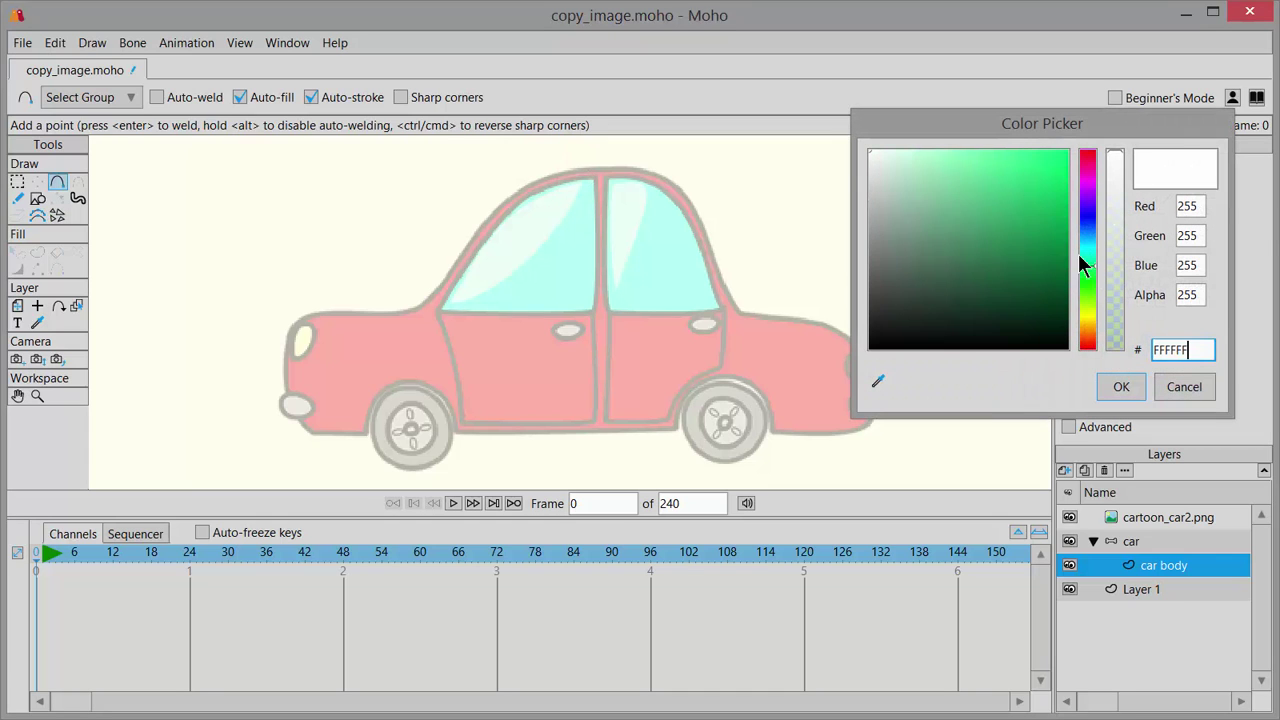
pyautogui.click(1062, 237)
pyautogui.click(1067, 240)
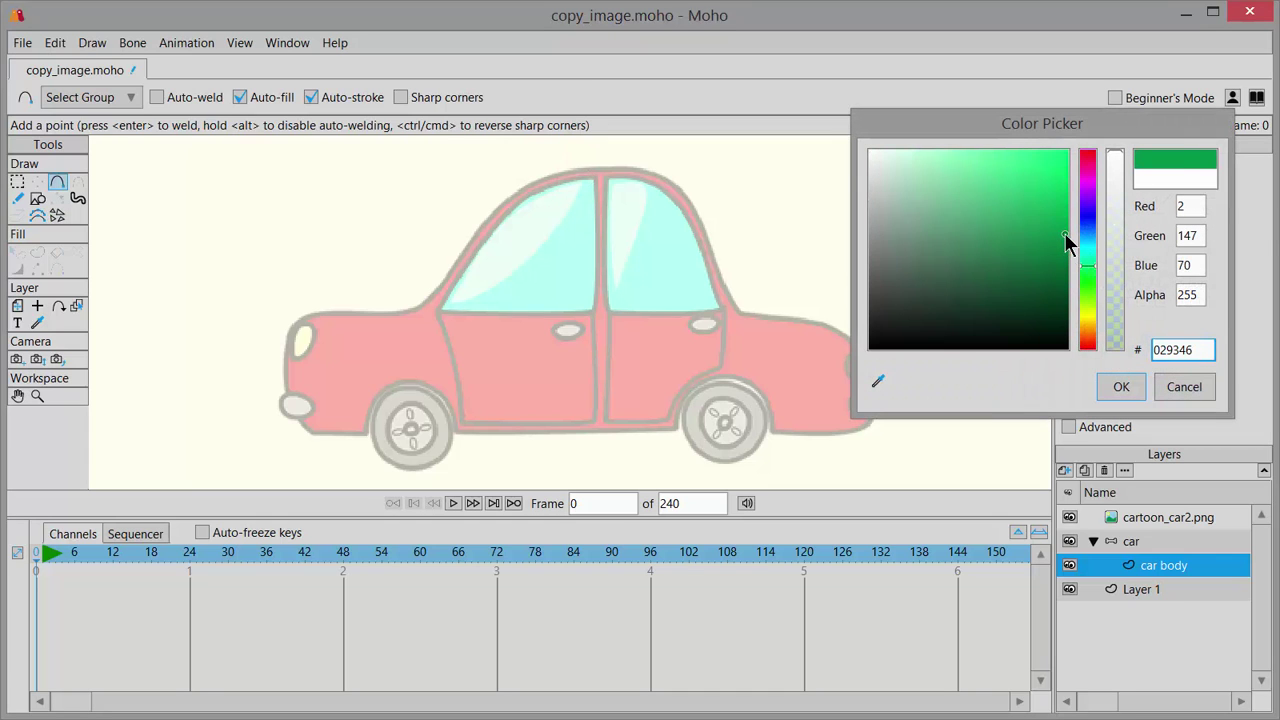
pyautogui.click(1121, 387)
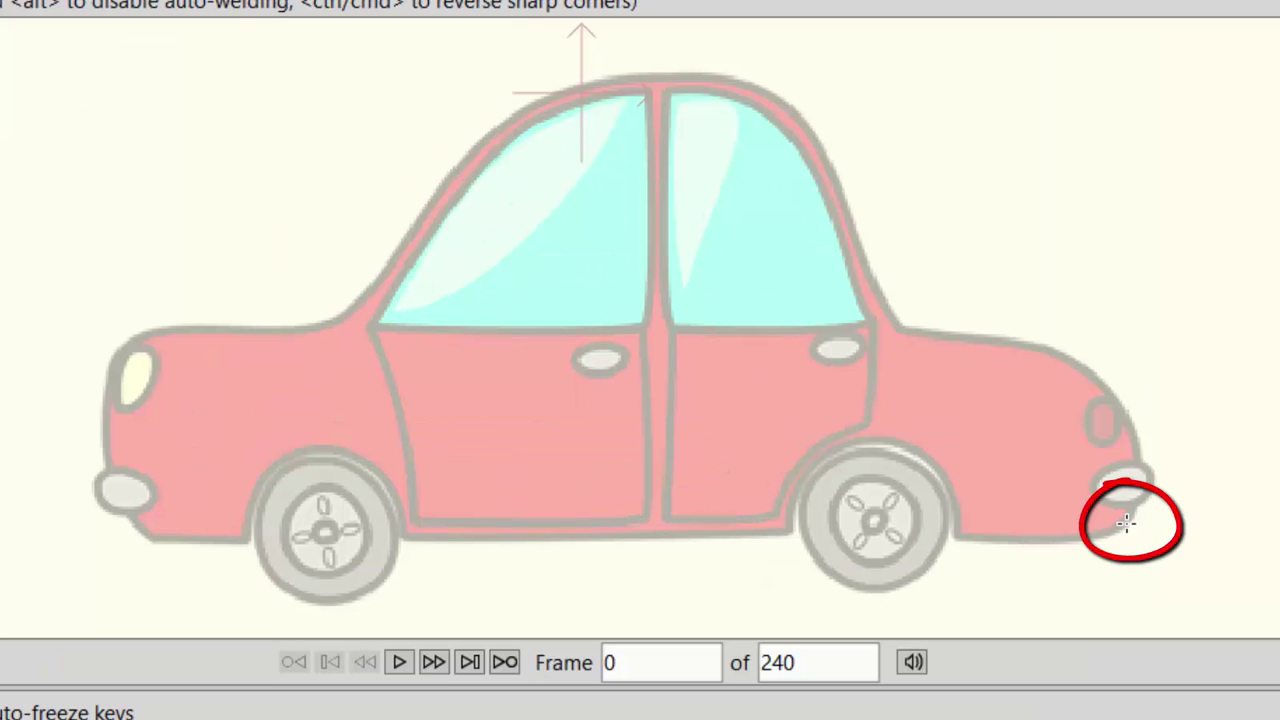
# - Trace the car body's outline over the reference image around both wheel arches and the roof, closing the shape below the rear bumper
pyautogui.moveTo(1126, 522)
pyautogui.mouseDown()
pyautogui.moveTo(1080, 540)
pyautogui.moveTo(958, 535)
pyautogui.moveTo(960, 494)
pyautogui.moveTo(943, 463)
pyautogui.moveTo(857, 434)
pyautogui.moveTo(815, 452)
pyautogui.moveTo(793, 535)
pyautogui.moveTo(737, 560)
pyautogui.moveTo(617, 577)
pyautogui.moveTo(457, 569)
pyautogui.moveTo(406, 540)
pyautogui.moveTo(394, 497)
pyautogui.mouseUp()
pyautogui.click(363, 460)
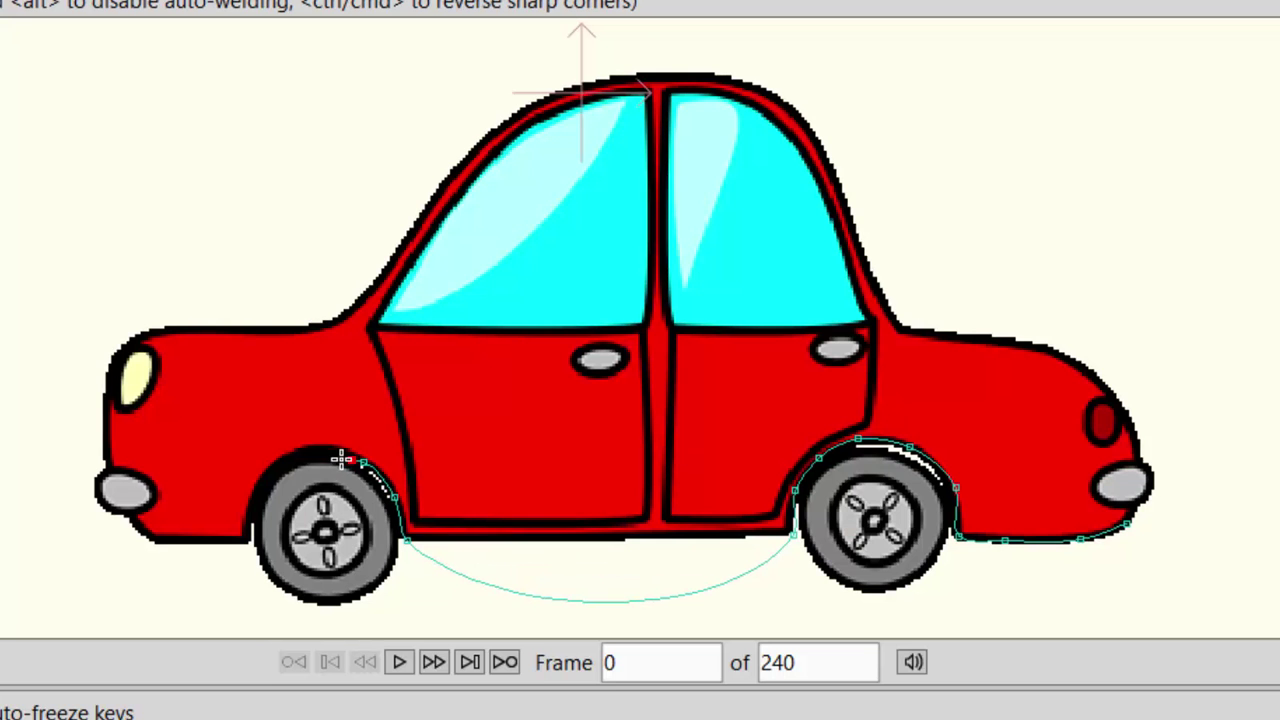
pyautogui.click(322, 447)
pyautogui.moveTo(322, 447)
pyautogui.mouseDown()
pyautogui.moveTo(260, 471)
pyautogui.moveTo(243, 535)
pyautogui.moveTo(147, 537)
pyautogui.moveTo(111, 455)
pyautogui.moveTo(118, 356)
pyautogui.moveTo(214, 306)
pyautogui.moveTo(246, 326)
pyautogui.moveTo(334, 320)
pyautogui.moveTo(386, 277)
pyautogui.moveTo(428, 195)
pyautogui.moveTo(481, 137)
pyautogui.moveTo(528, 100)
pyautogui.moveTo(622, 64)
pyautogui.moveTo(634, 77)
pyautogui.moveTo(700, 64)
pyautogui.moveTo(797, 97)
pyautogui.moveTo(848, 163)
pyautogui.moveTo(838, 173)
pyautogui.moveTo(884, 303)
pyautogui.mouseUp()
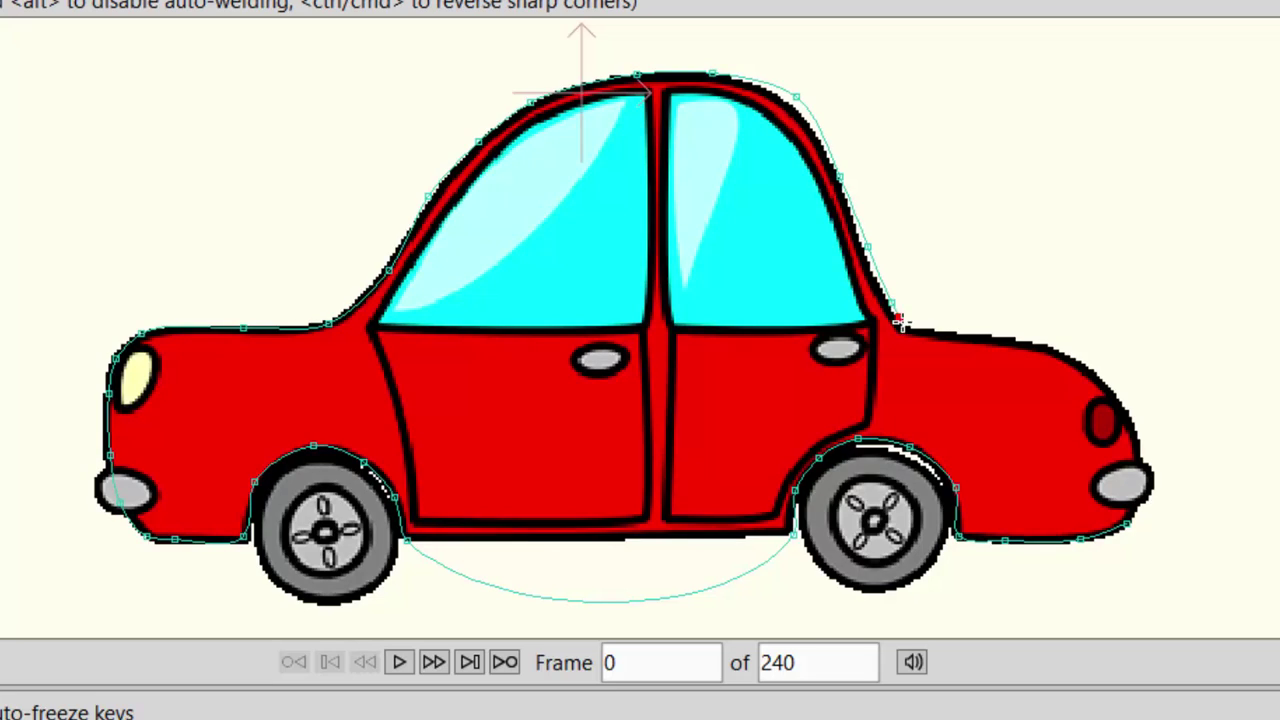
pyautogui.moveTo(903, 321)
pyautogui.mouseDown()
pyautogui.moveTo(973, 325)
pyautogui.moveTo(1055, 343)
pyautogui.moveTo(1118, 377)
pyautogui.moveTo(1128, 391)
pyautogui.moveTo(1116, 398)
pyautogui.moveTo(1150, 429)
pyautogui.moveTo(1136, 449)
pyautogui.moveTo(1144, 507)
pyautogui.moveTo(1130, 518)
pyautogui.moveTo(1230, 504)
pyautogui.moveTo(1177, 500)
pyautogui.moveTo(1128, 520)
pyautogui.mouseUp()
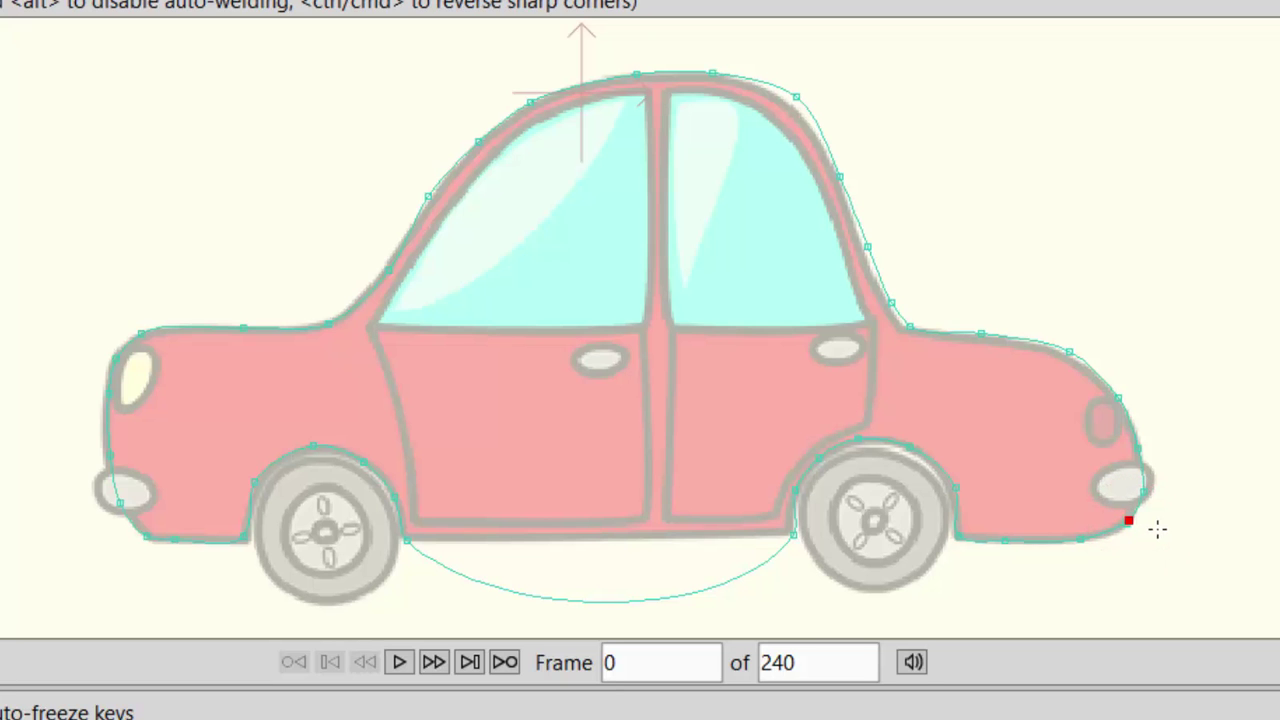
# - Select all outline points, check the filled body shape with the reference image hidden, and show the image again
pyautogui.hotkey('ctrl', 'a')
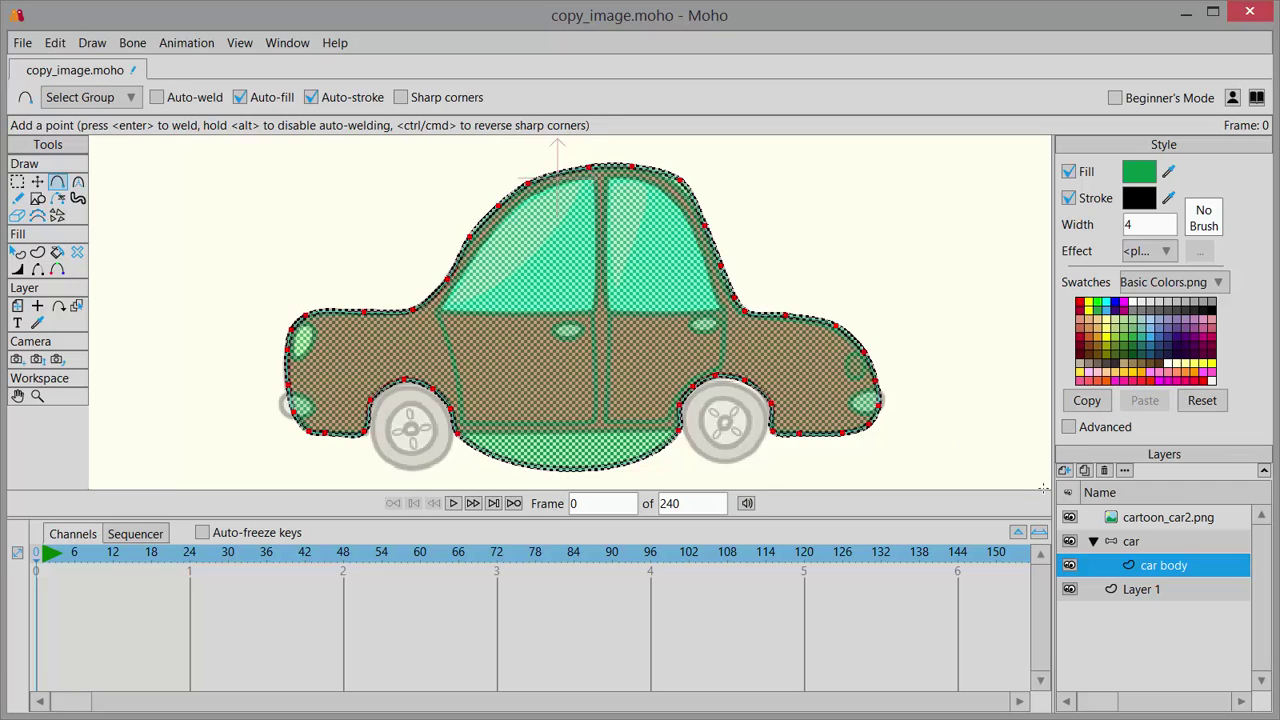
pyautogui.click(1070, 519)
pyautogui.click(1070, 519)
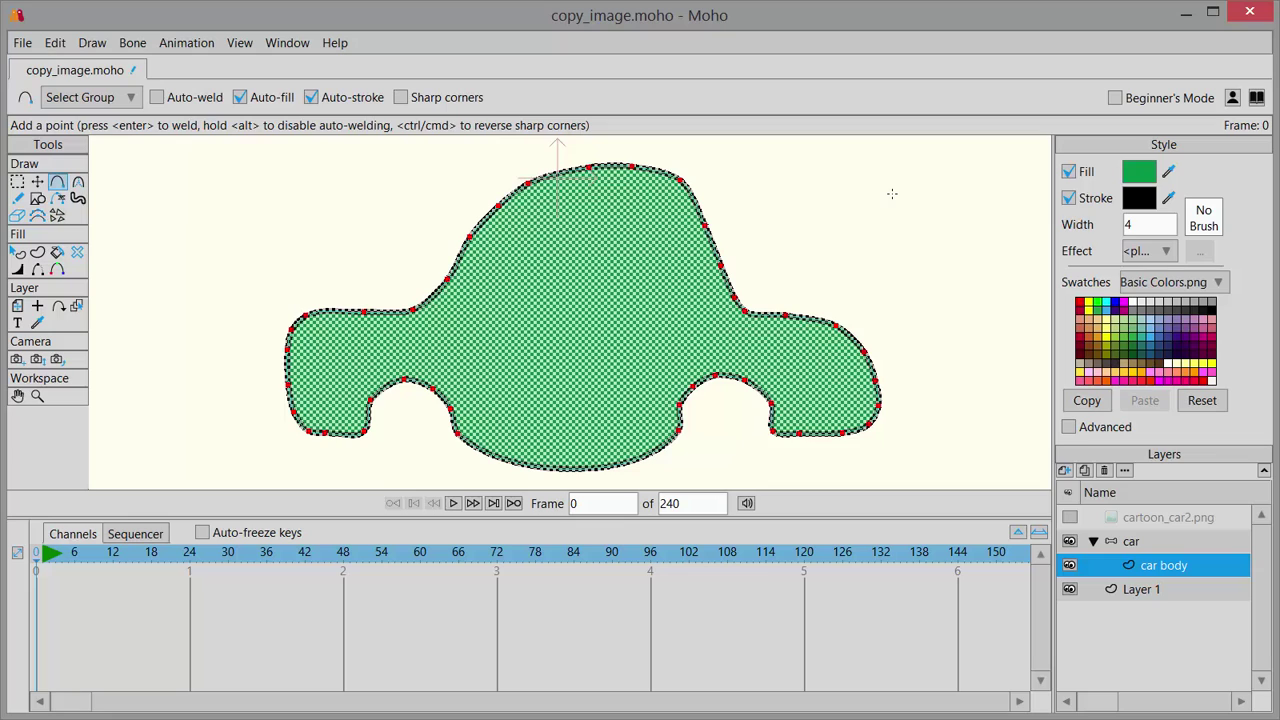
pyautogui.click(36, 185)
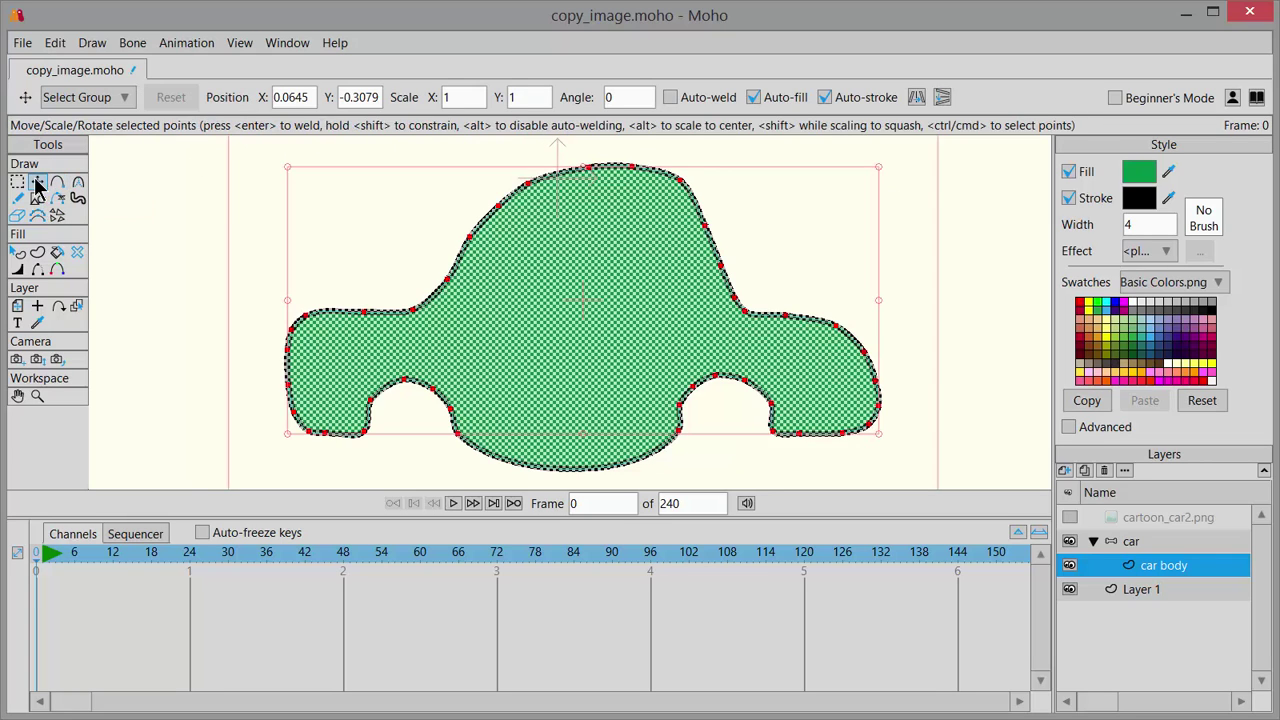
pyautogui.click(978, 193)
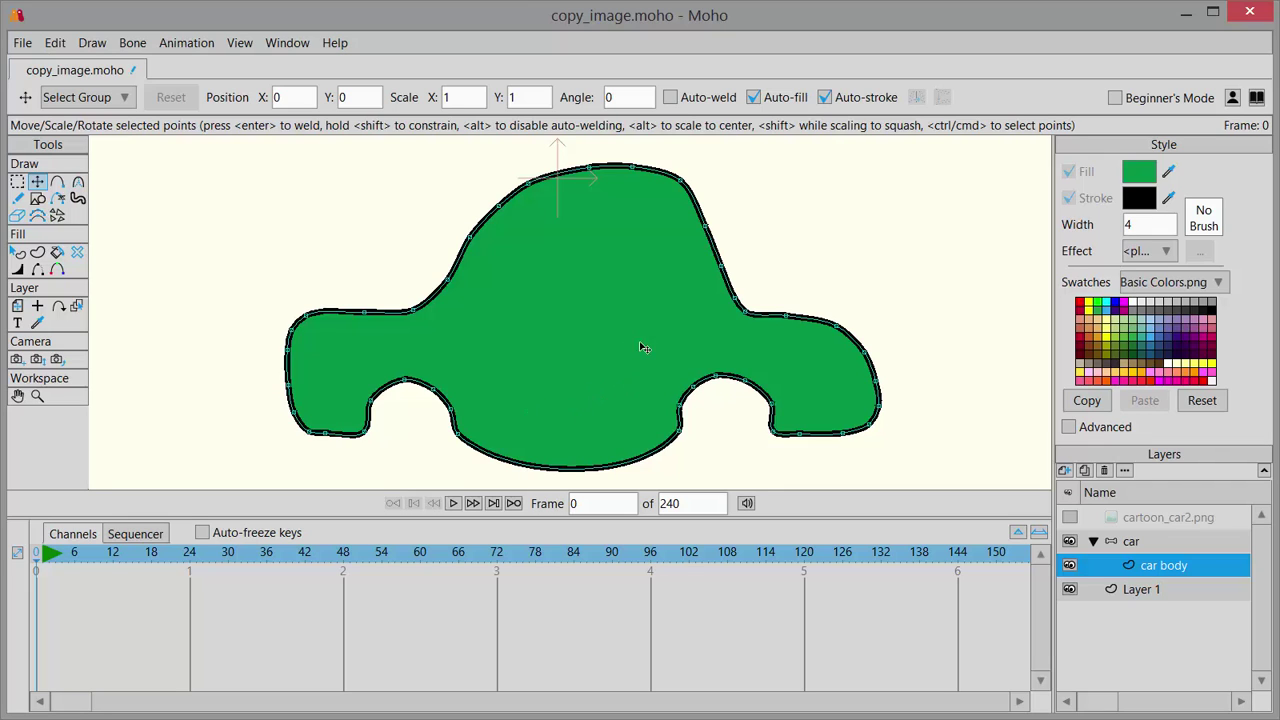
pyautogui.click(1071, 518)
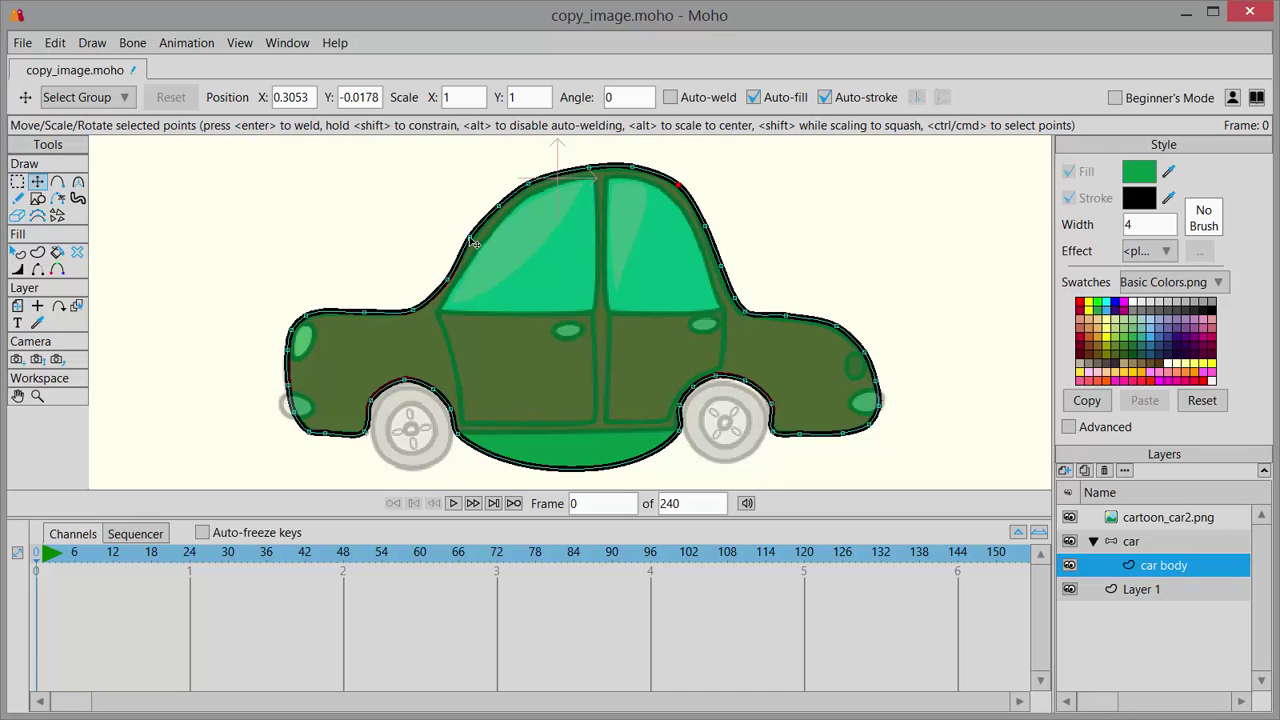
# - Deselect all points and set the curvature of the two bottom-edge points between the wheels to 0
pyautogui.click(543, 371)
pyautogui.scroll(3, 548, 385)
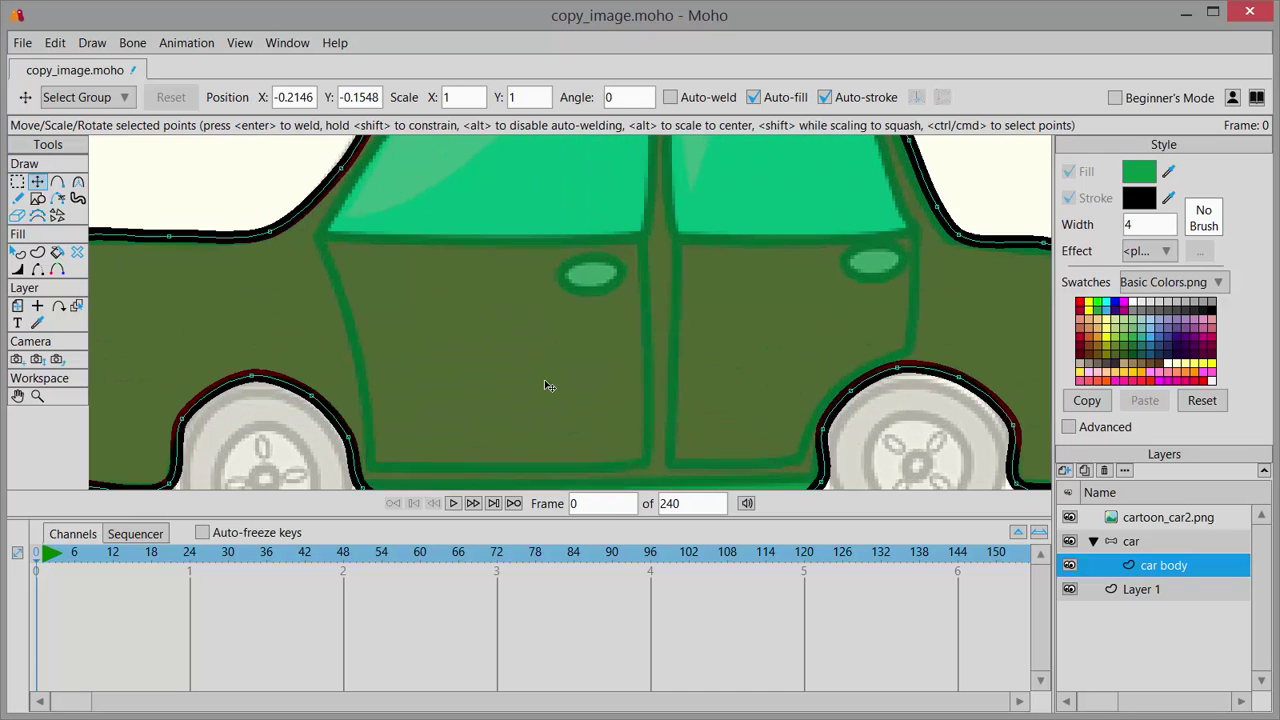
pyautogui.scroll(-2, 583, 334)
pyautogui.scroll(2, 634, 297)
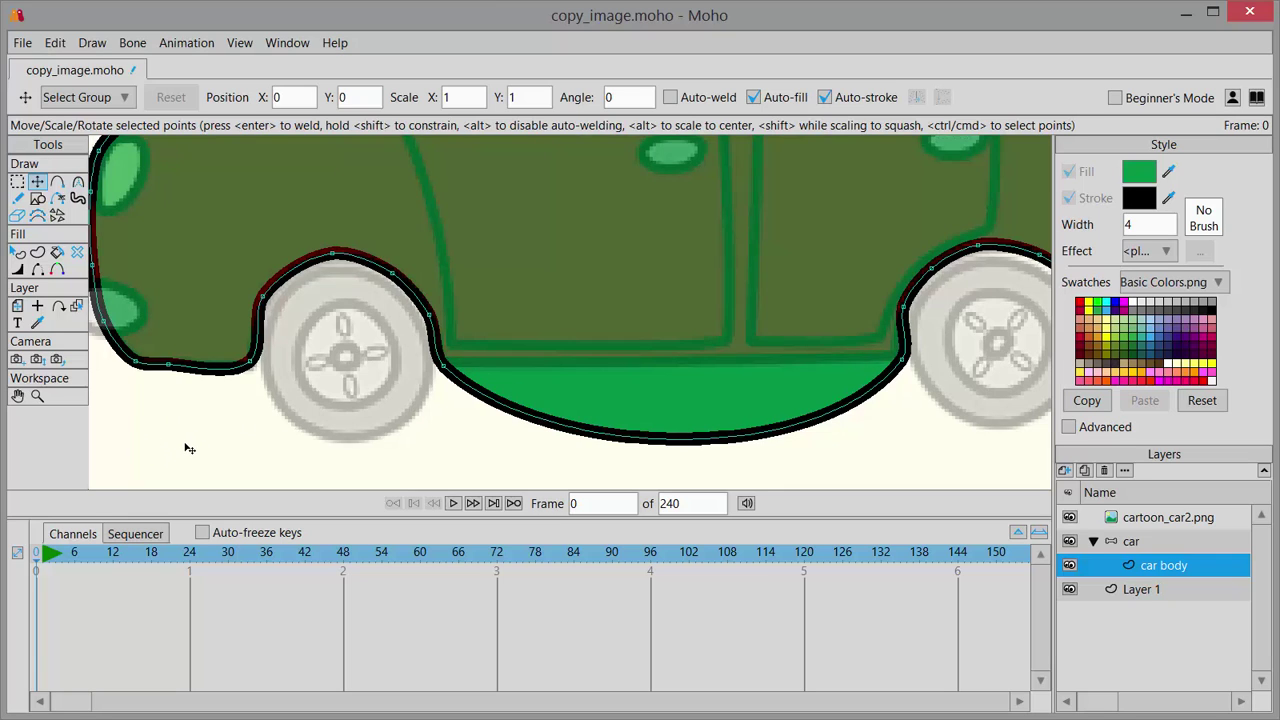
pyautogui.click(55, 43)
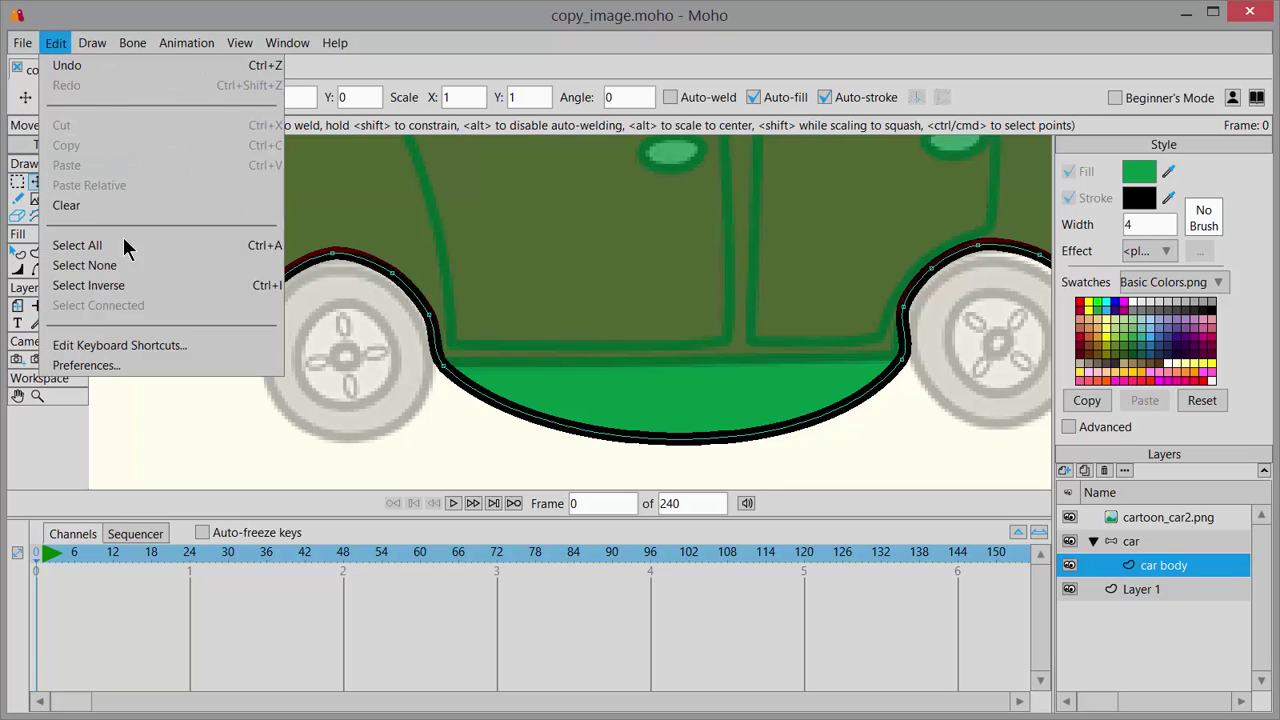
pyautogui.click(120, 265)
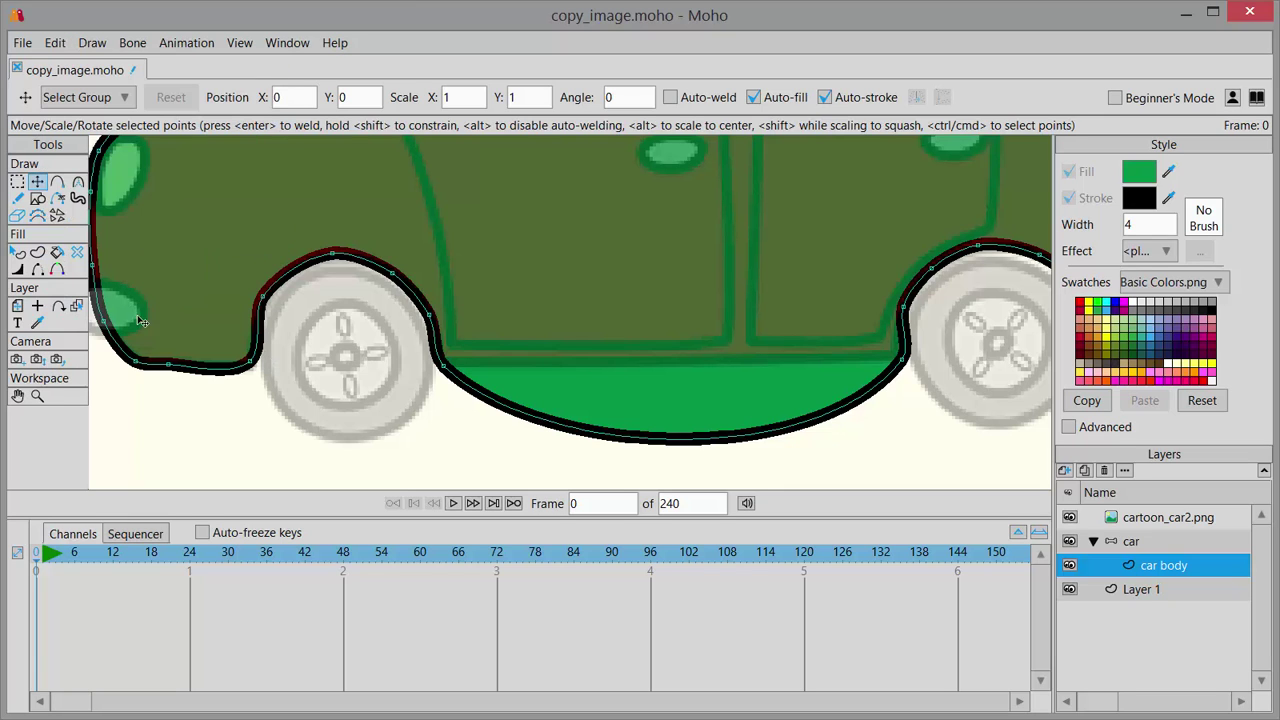
pyautogui.click(79, 183)
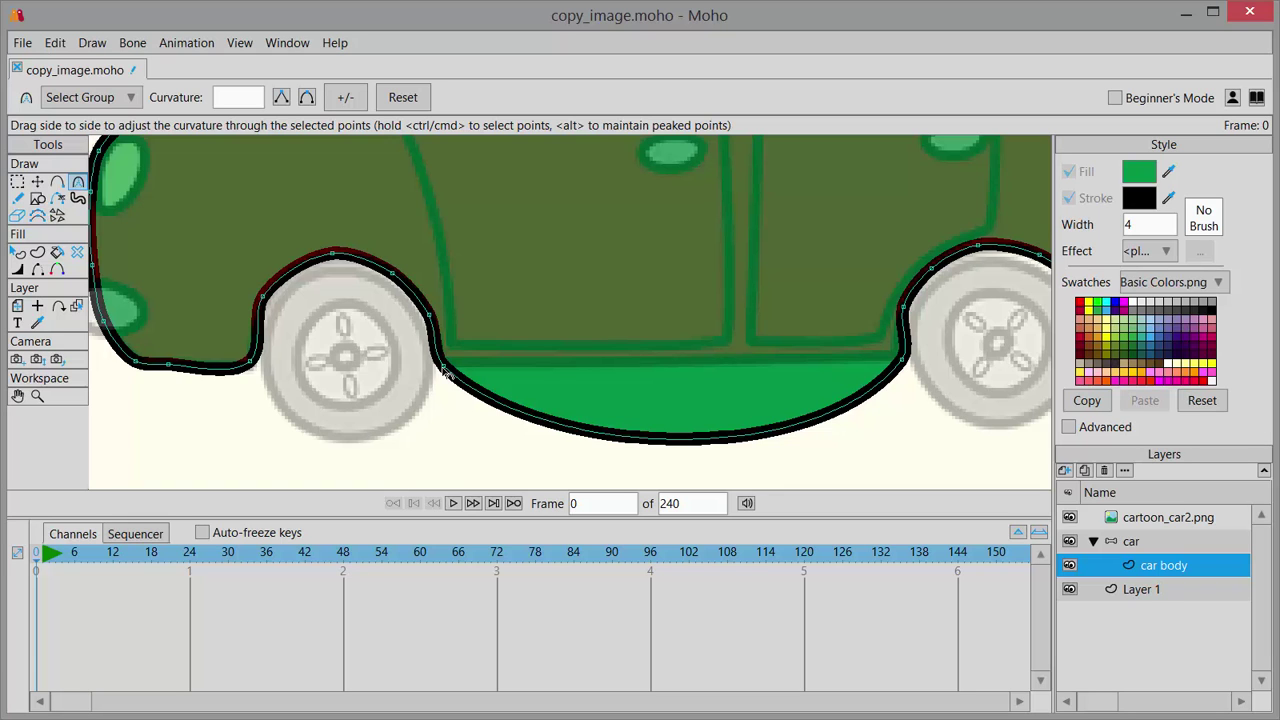
pyautogui.moveTo(447, 372)
pyautogui.mouseDown()
pyautogui.moveTo(217, 434)
pyautogui.moveTo(140, 425)
pyautogui.mouseUp()
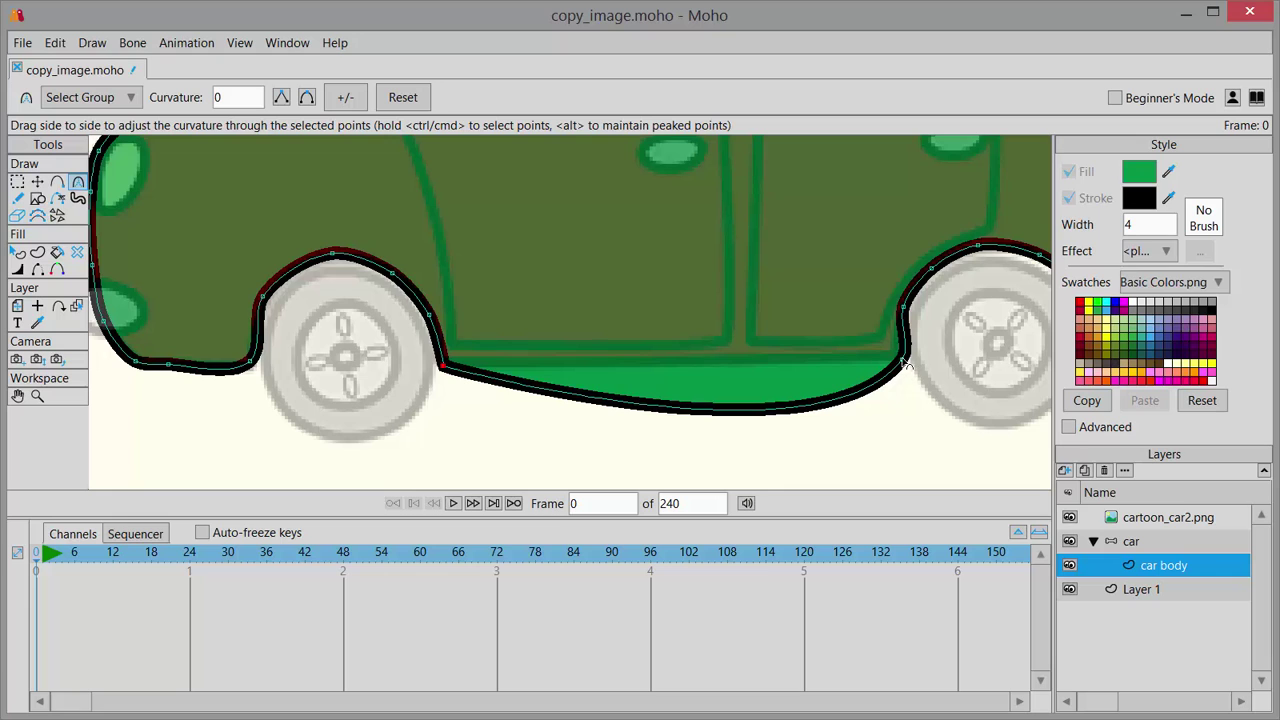
pyautogui.moveTo(908, 365); pyautogui.dragTo(606, 411)
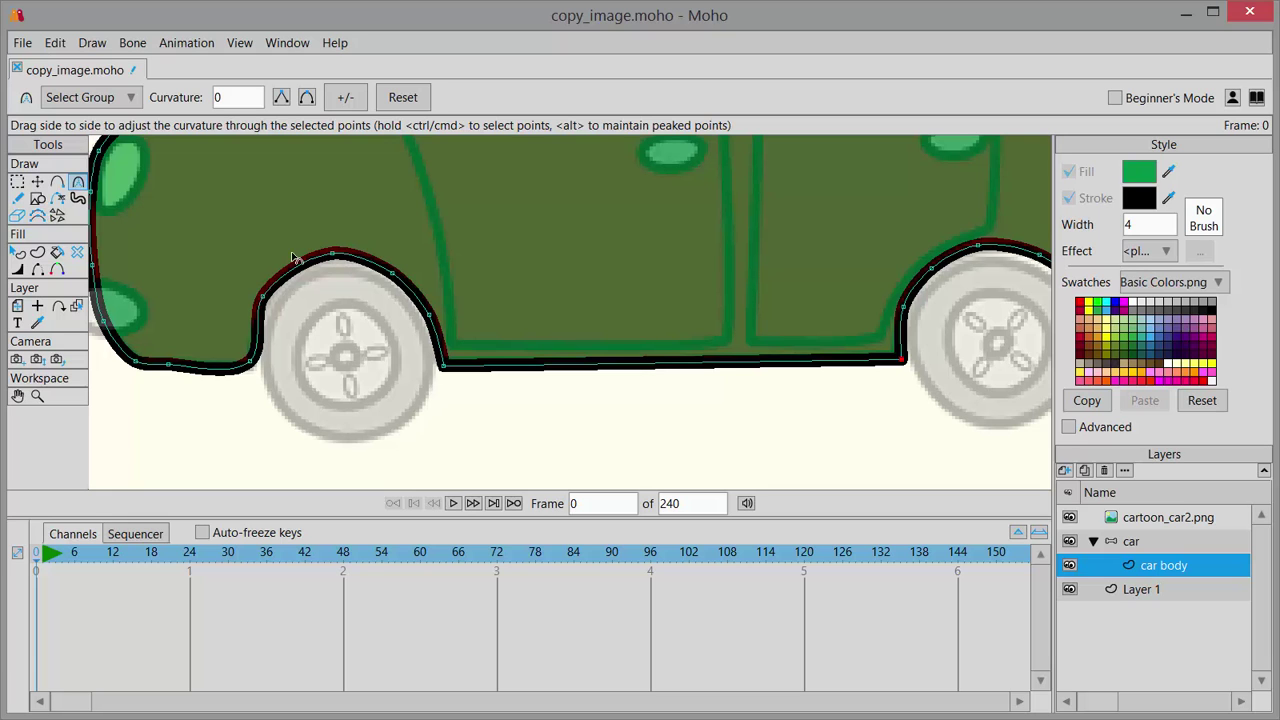
# - Move the front wheel arch's left point to about X -0.47, Y -0.56 and reduce the curvature of the corner below it to about 0.11
pyautogui.click(37, 182)
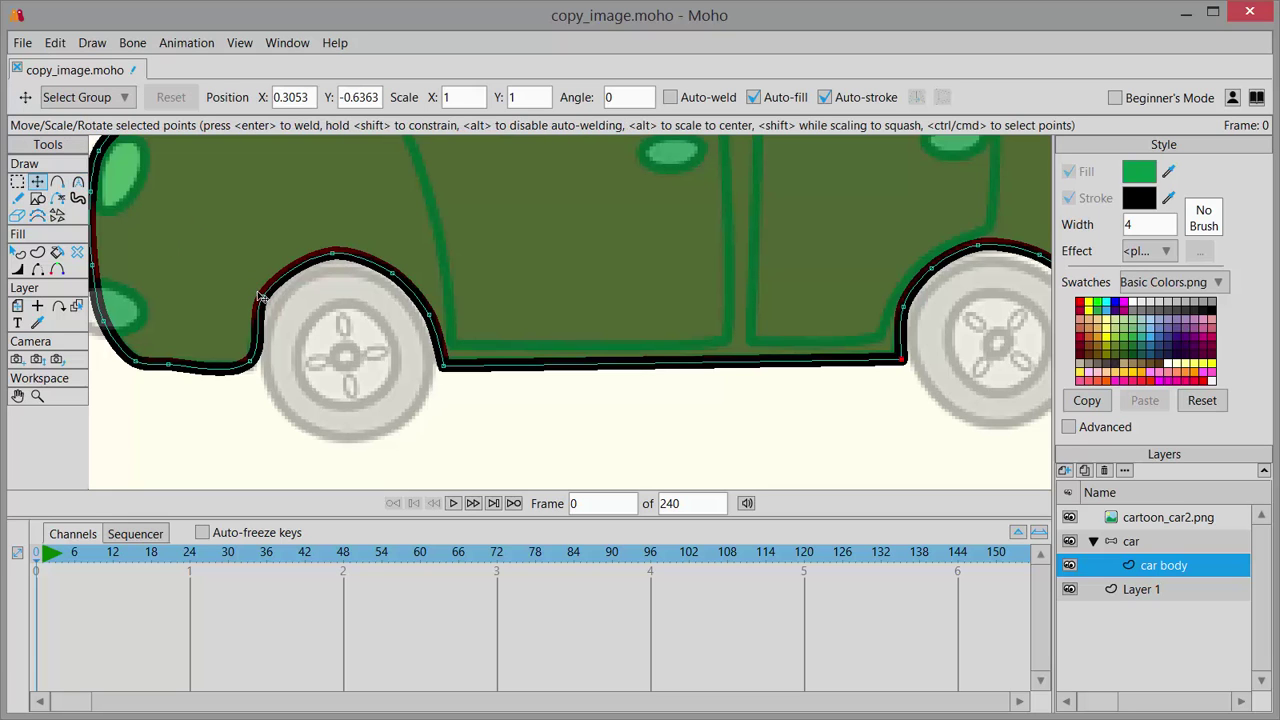
pyautogui.click(265, 299)
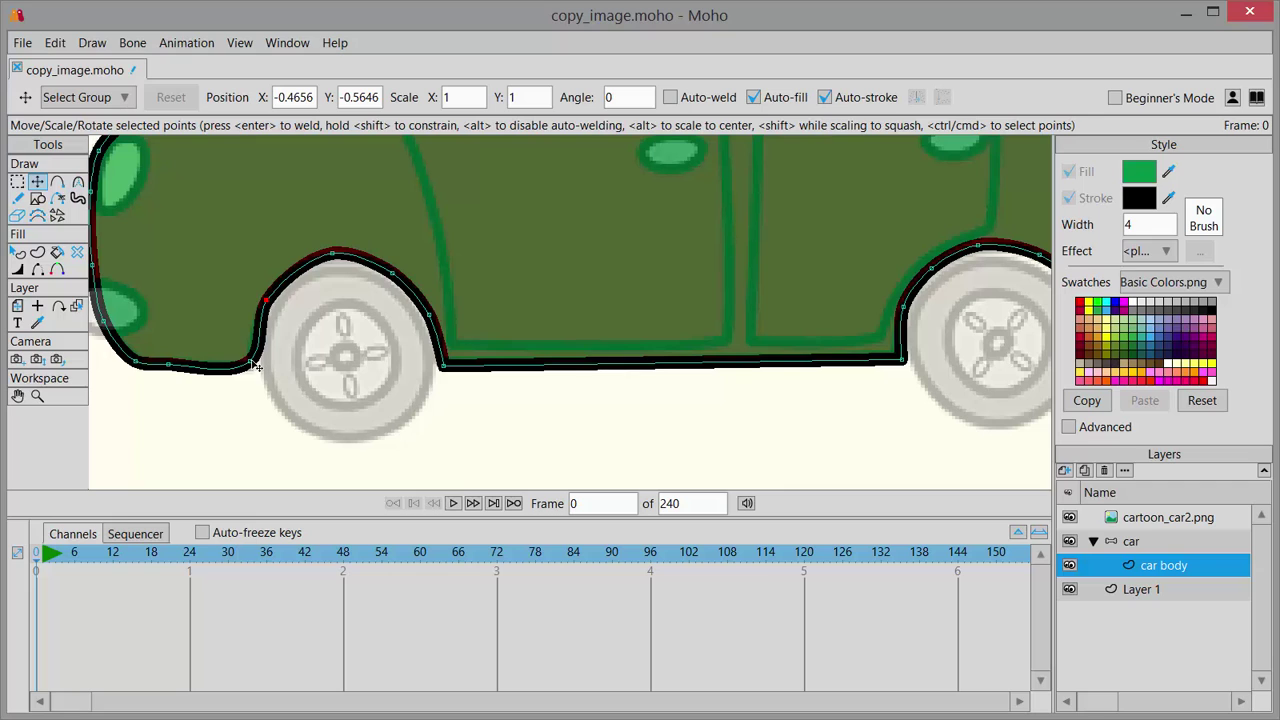
pyautogui.click(76, 184)
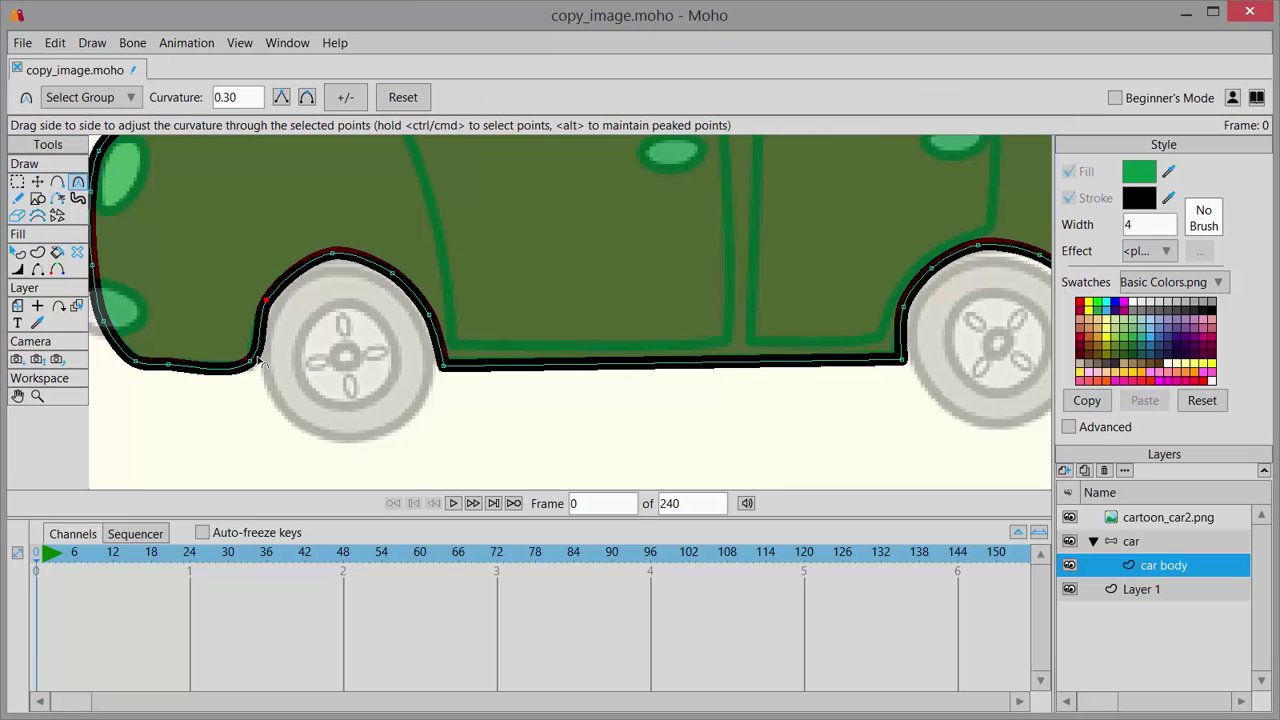
pyautogui.moveTo(260, 364); pyautogui.dragTo(252, 370)
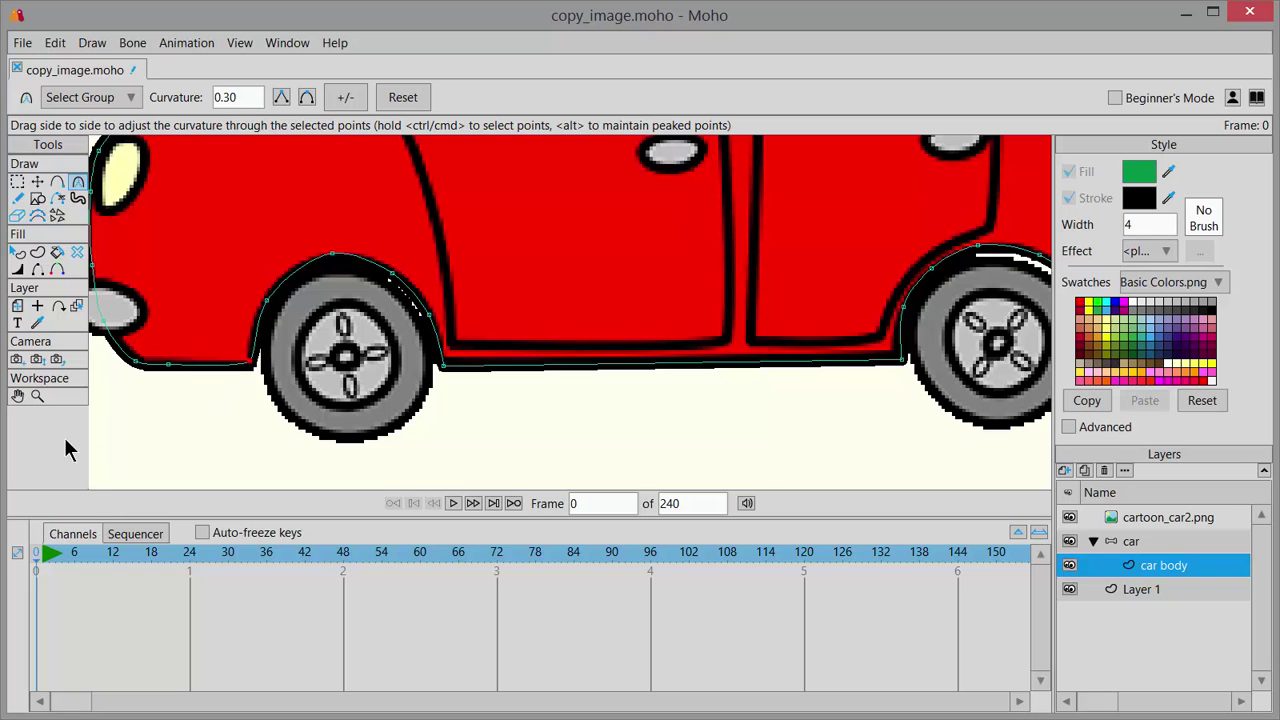
pyautogui.moveTo(270, 417); pyautogui.dragTo(263, 417)
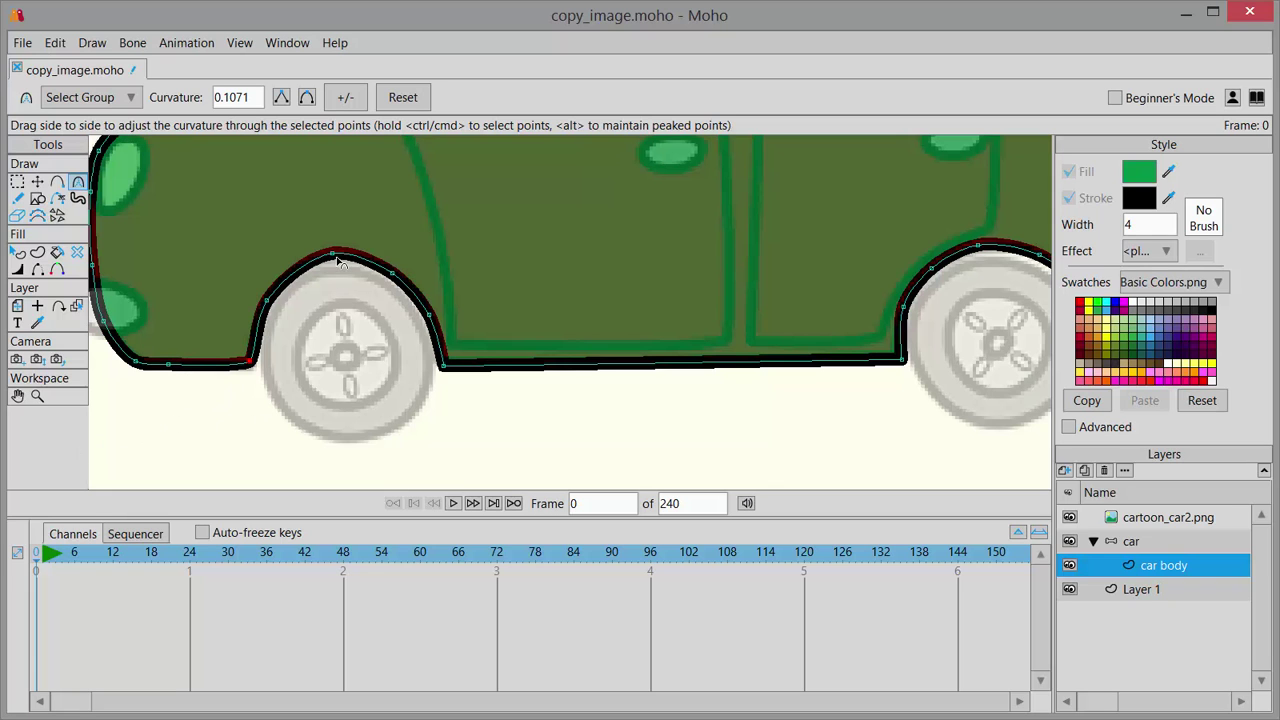
# - Round the front wheel arch with curvature about 0.40 at its top point and 0.44 at the next point, moved to about X -0.30, Y -0.53
pyautogui.moveTo(337, 262); pyautogui.dragTo(356, 268)
pyautogui.moveTo(477, 266); pyautogui.dragTo(532, 308)
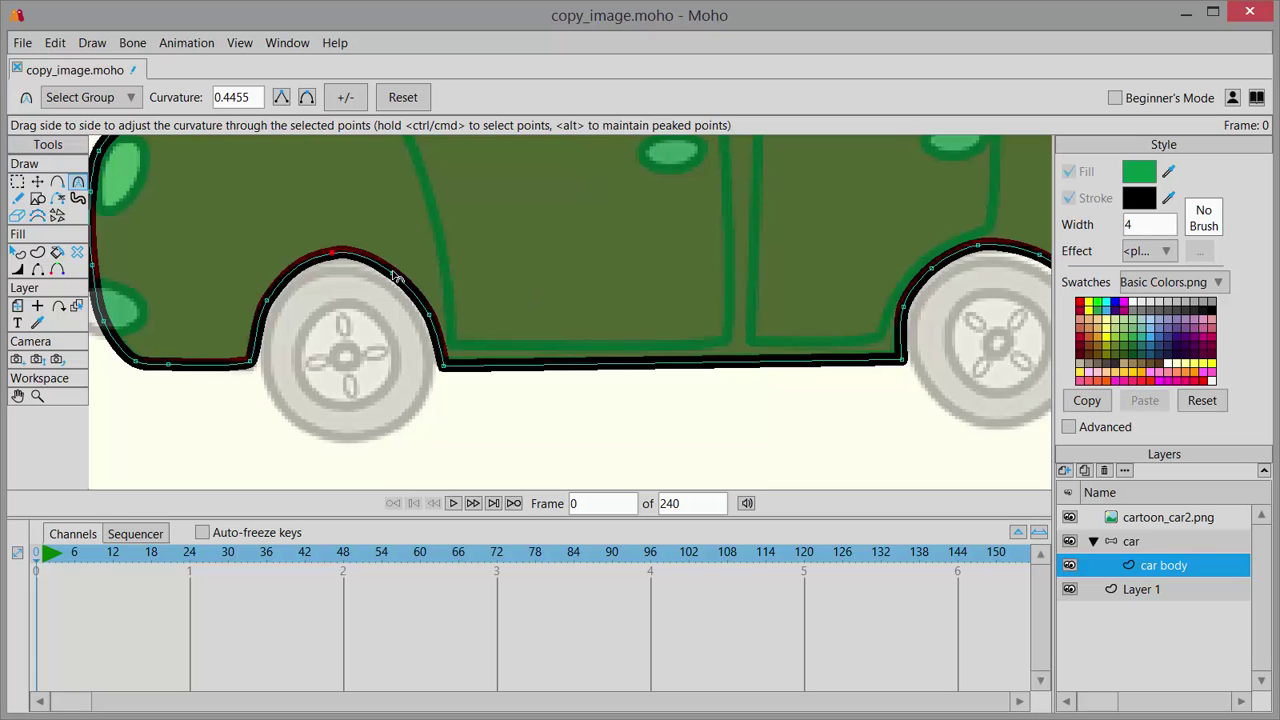
pyautogui.moveTo(397, 277); pyautogui.dragTo(509, 309)
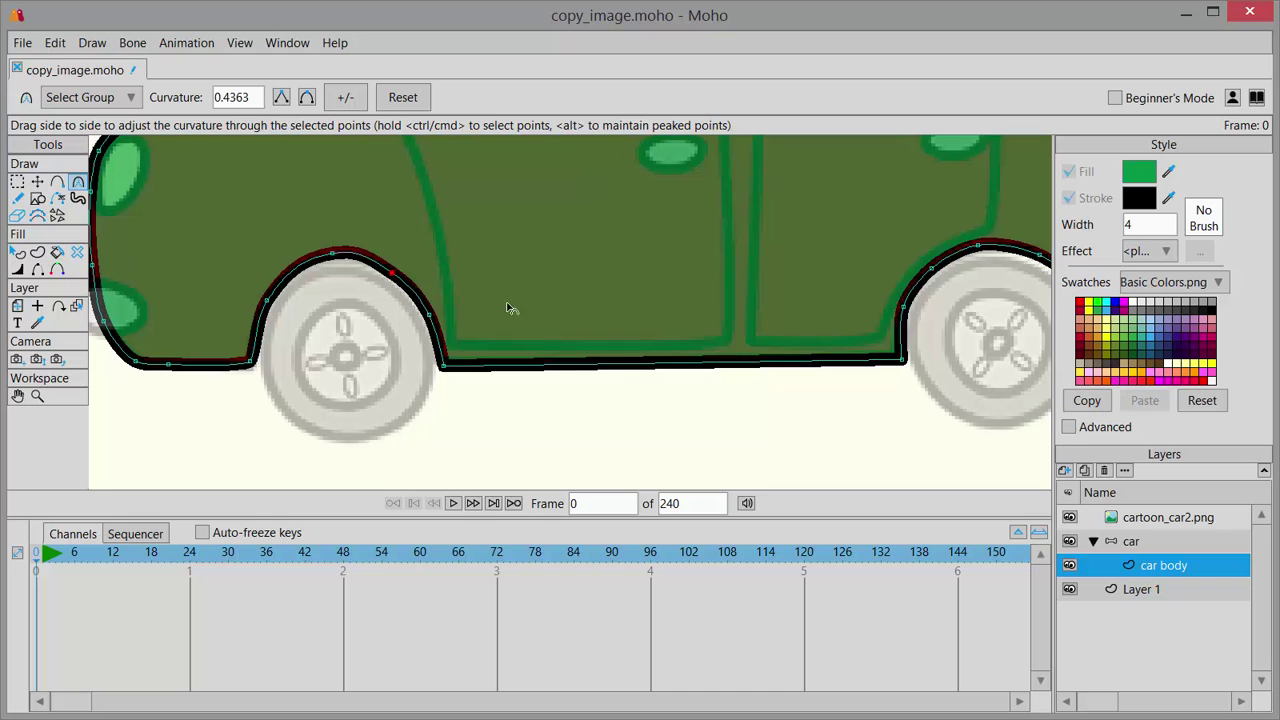
pyautogui.click(37, 181)
pyautogui.moveTo(394, 275); pyautogui.dragTo(407, 278)
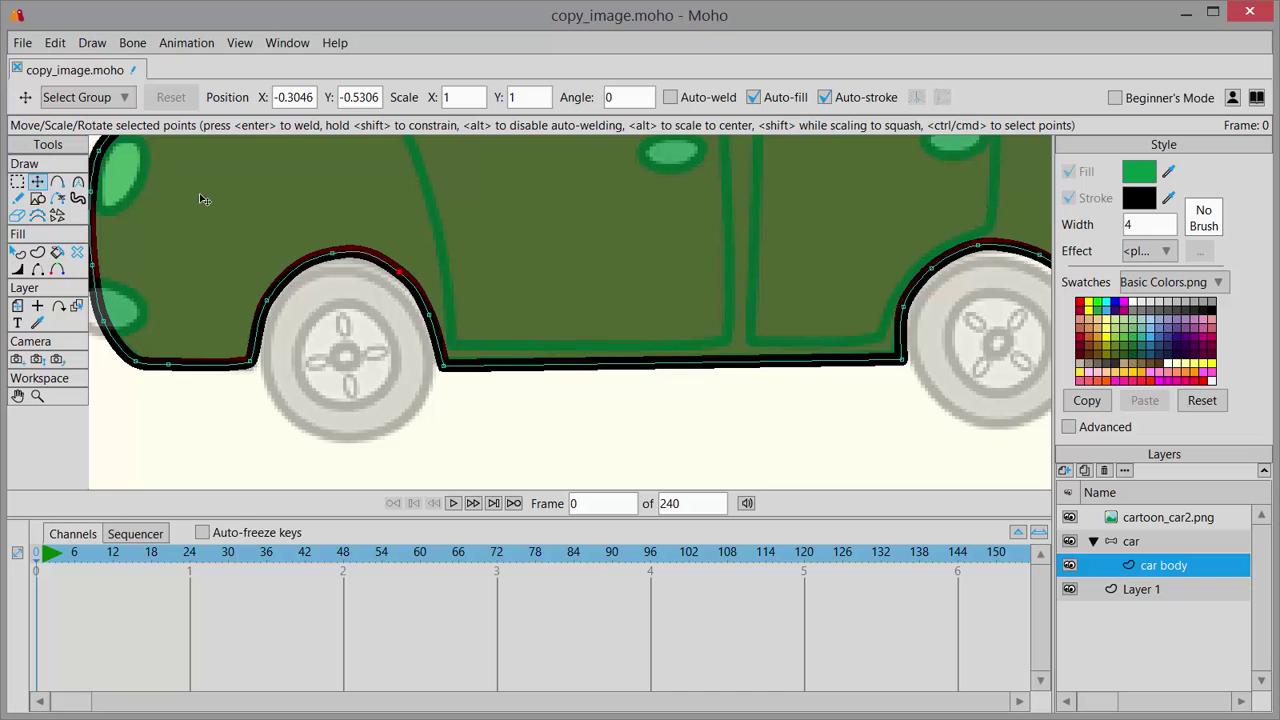
pyautogui.click(78, 181)
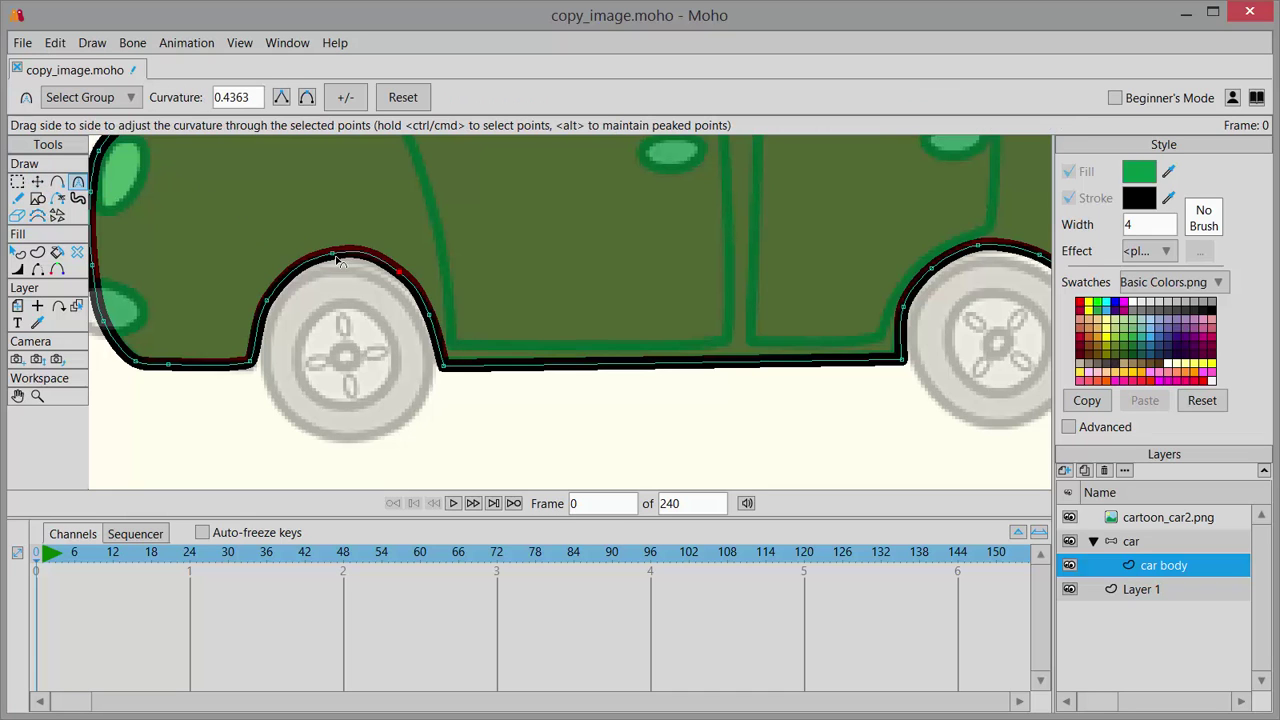
pyautogui.moveTo(338, 261); pyautogui.dragTo(299, 269)
# - Hide the cartoon_car2.png reference image and check the whole car body outline
pyautogui.scroll(-3, 622, 303)
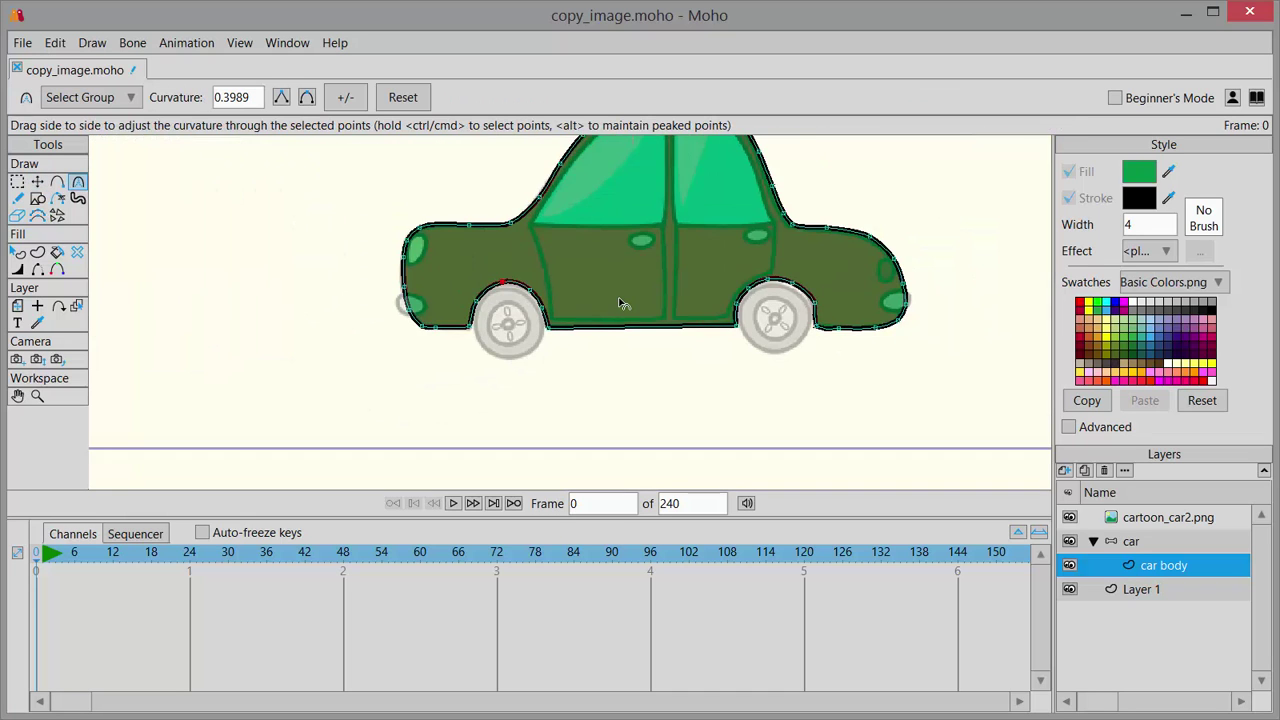
pyautogui.scroll(3, 620, 303)
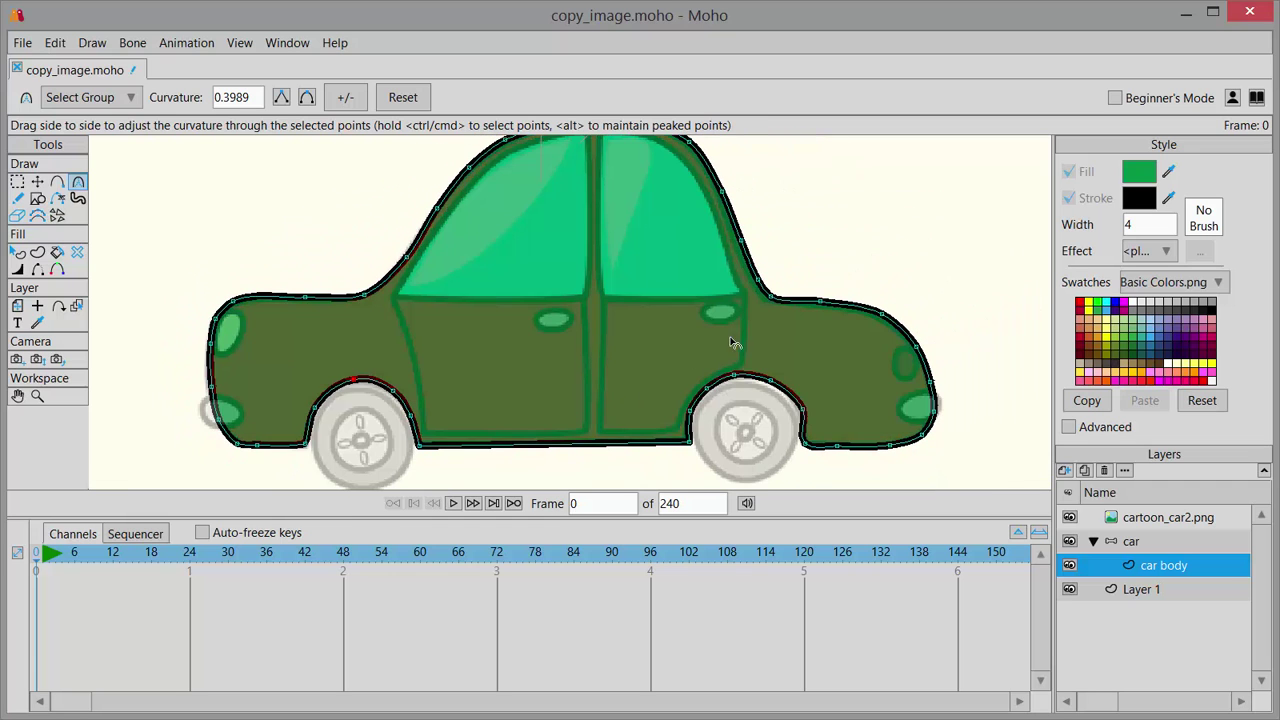
pyautogui.click(1070, 517)
pyautogui.scroll(-2, 791, 314)
pyautogui.scroll(1, 786, 308)
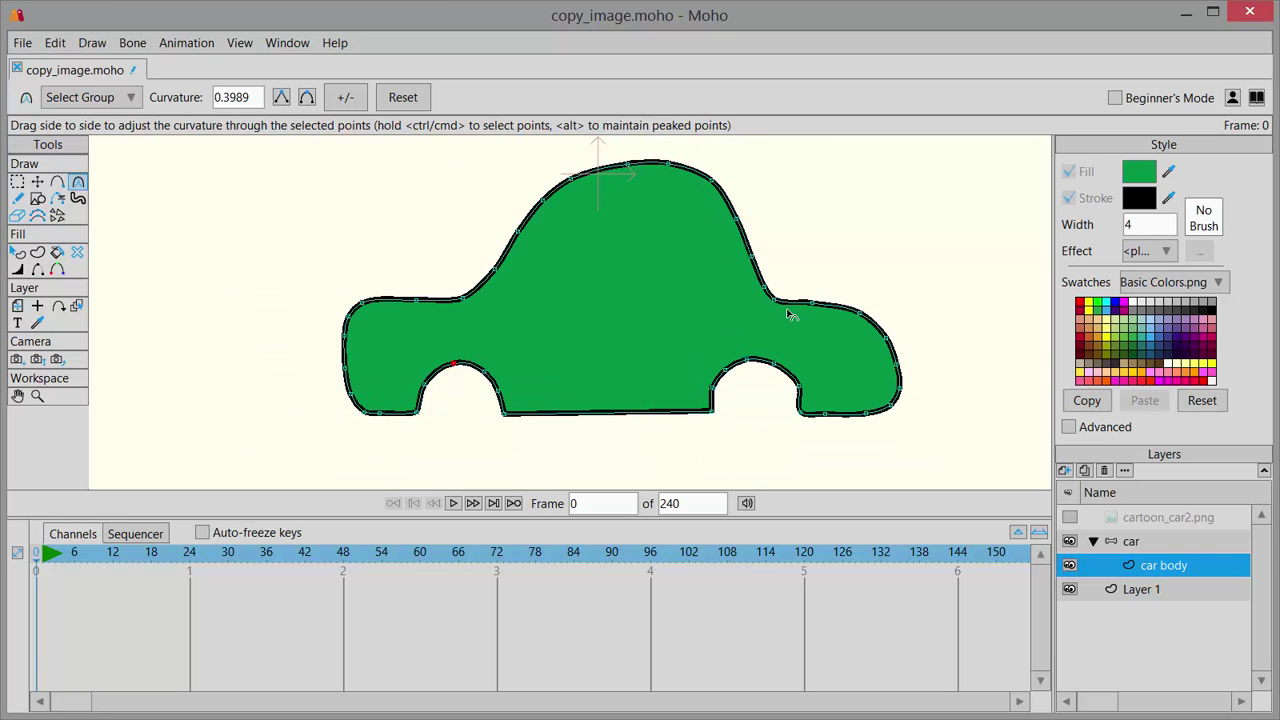